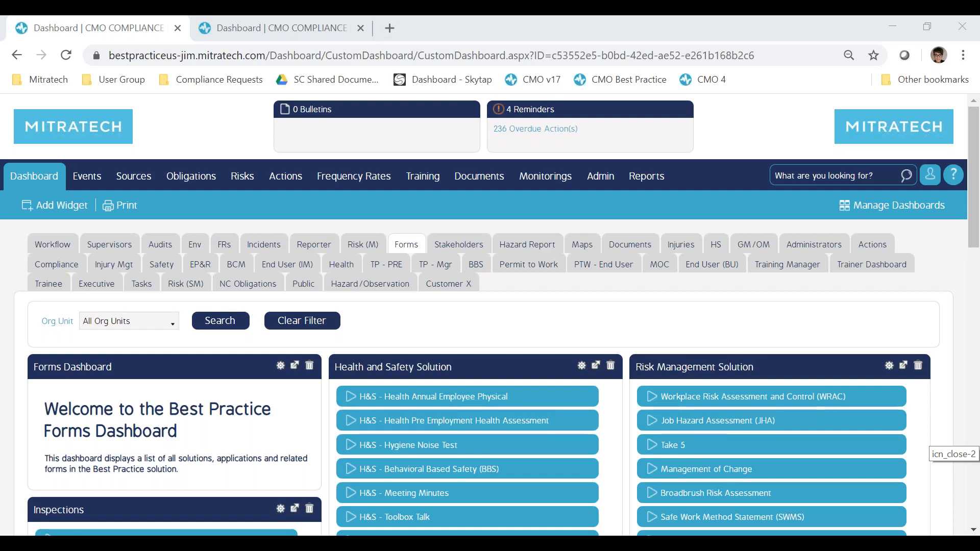
- Create a Monthly Crane Inspection event with the crane asset tag Crane2, retrieve its crane details, and save and close the form
scroll(480, 335, down, 1)
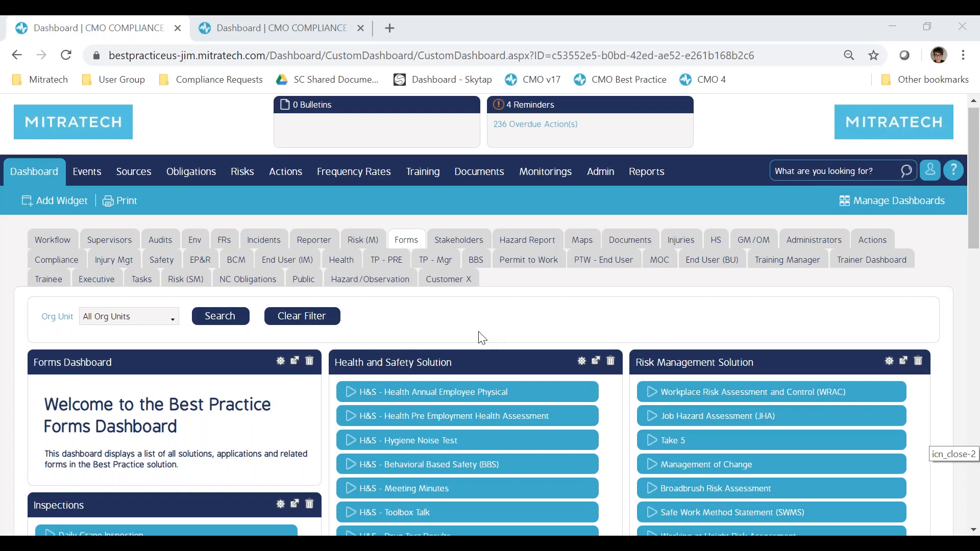
click(107, 335)
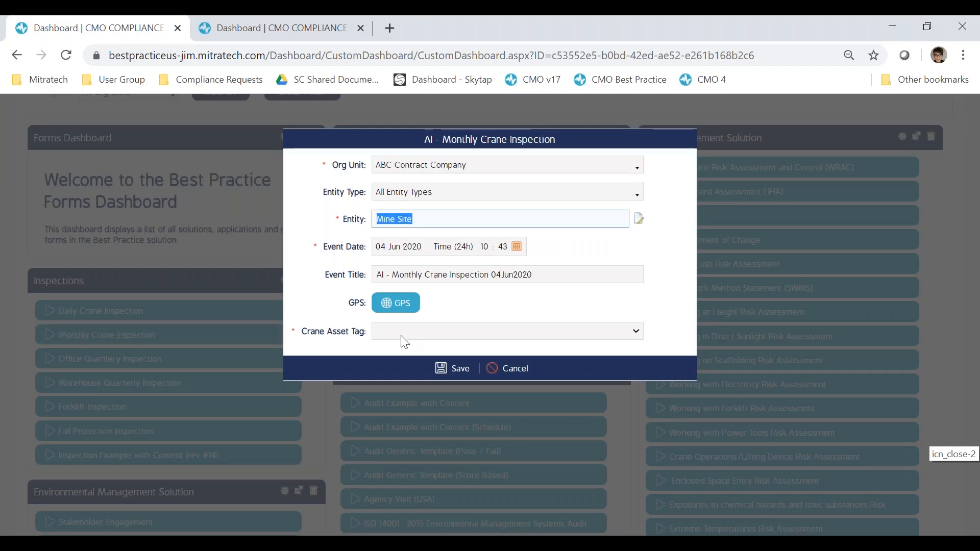
click(637, 336)
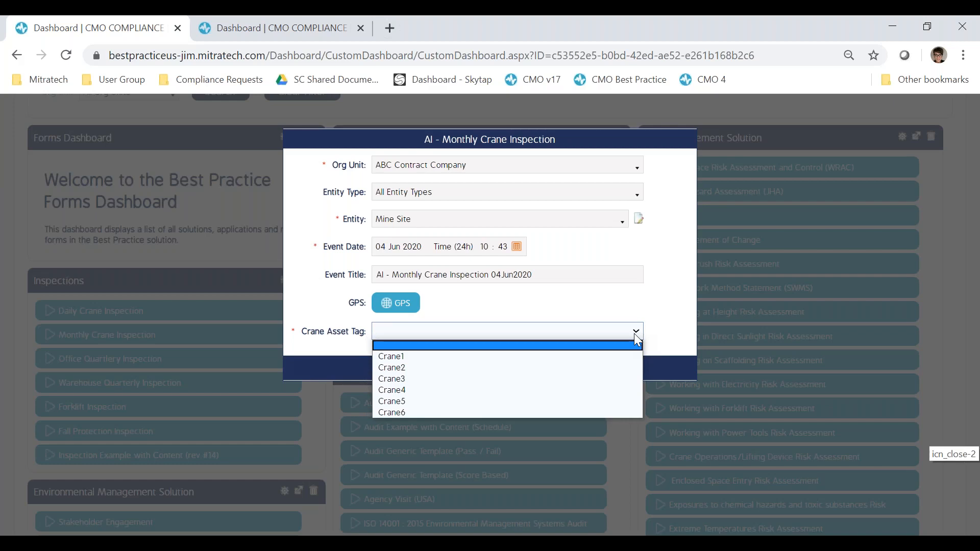
click(437, 369)
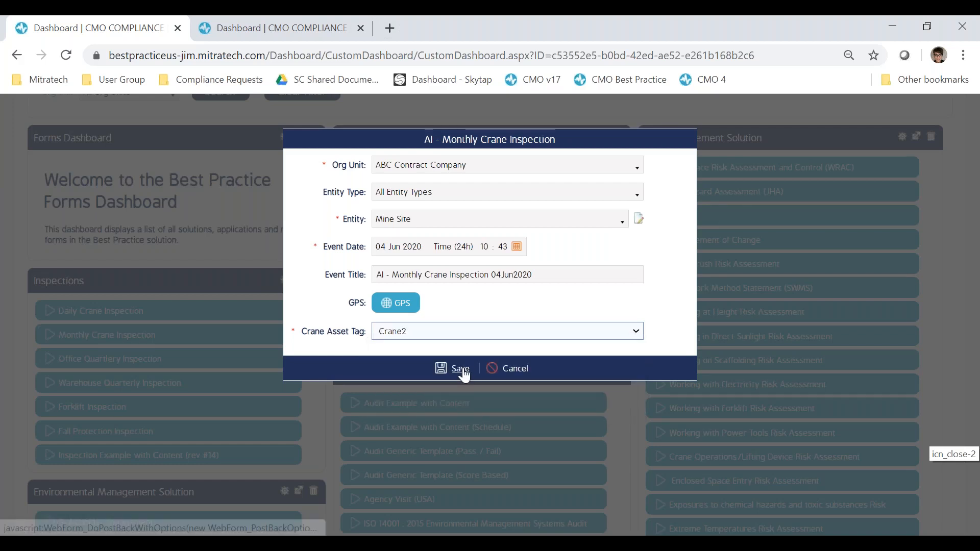
click(462, 370)
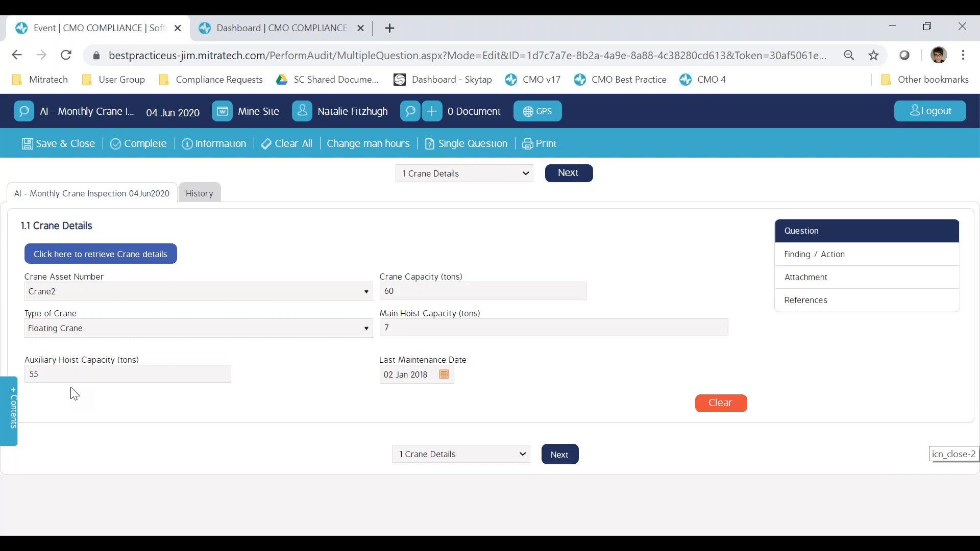
click(54, 145)
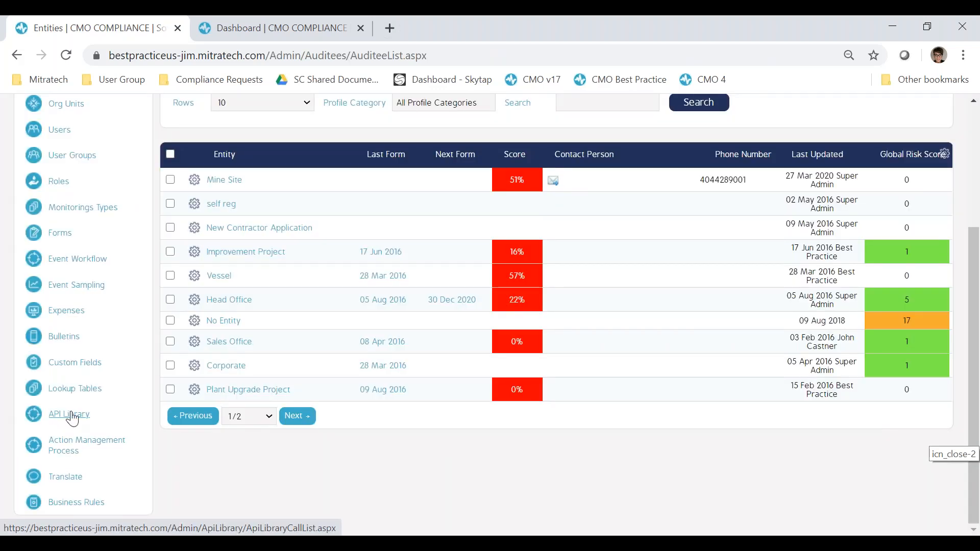
- Open the Crane call in the API Library, review its URL, response format and parameter mapping, and close it without saving
click(71, 417)
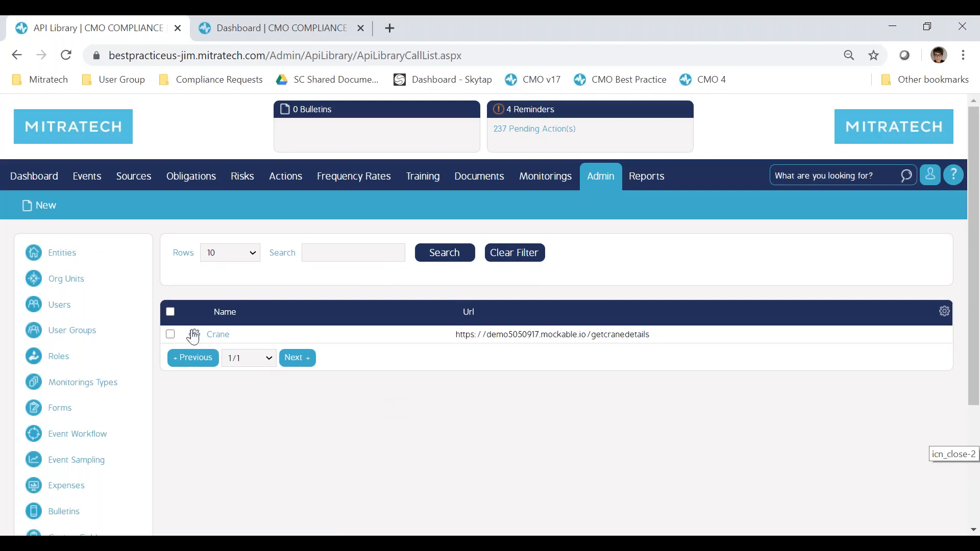
click(219, 337)
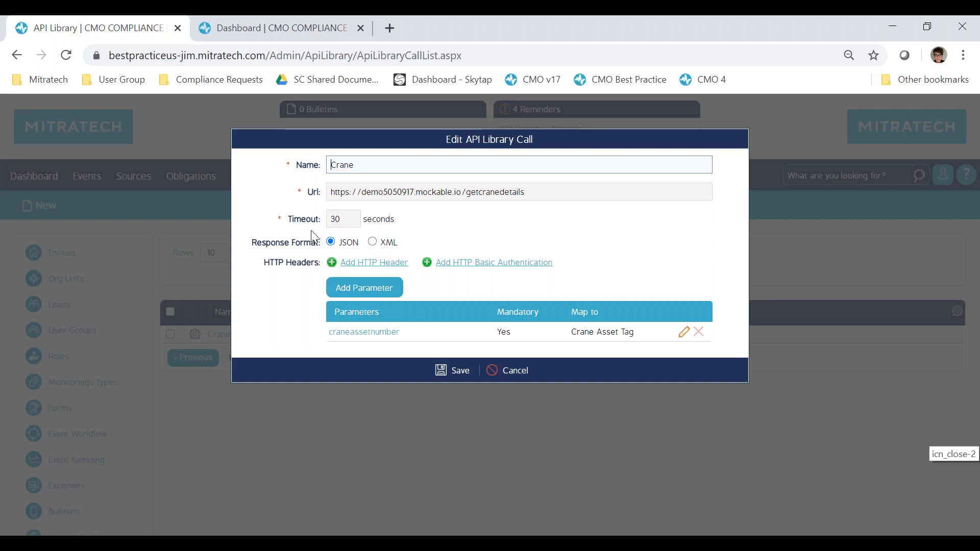
click(394, 165)
click(538, 187)
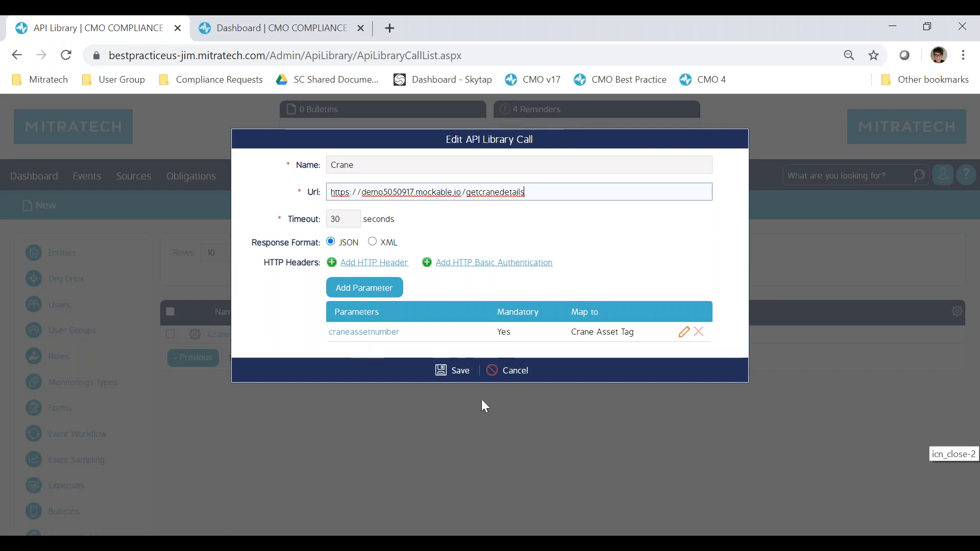
click(516, 377)
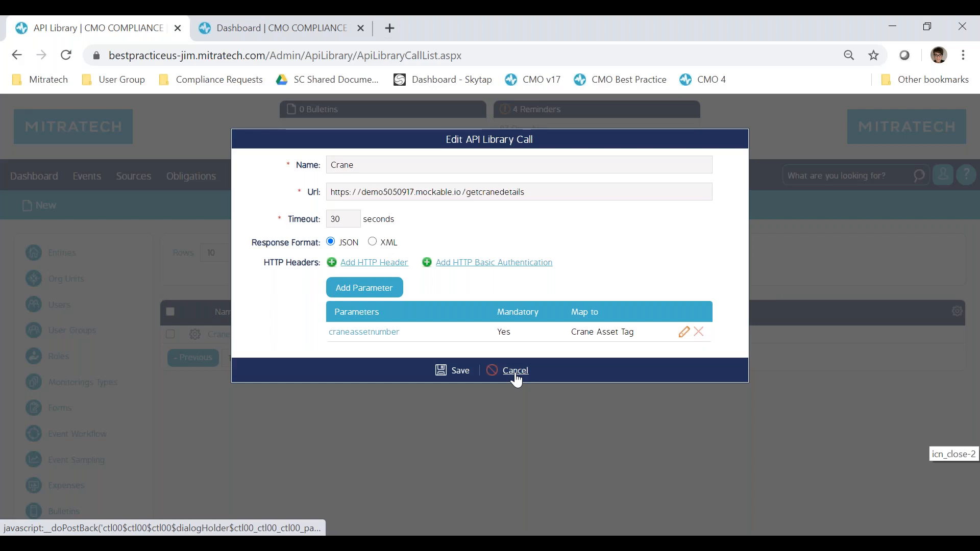
click(515, 372)
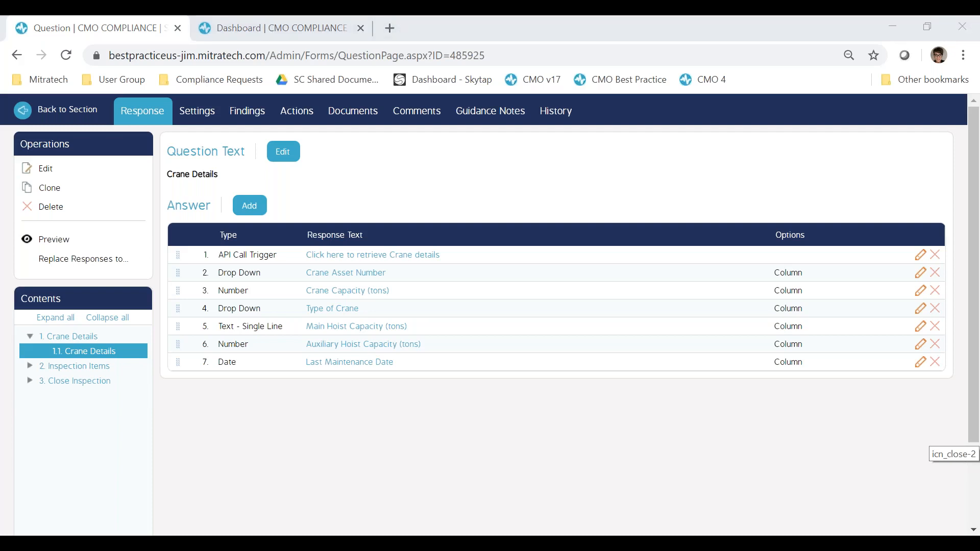
- Review the API Call Trigger answer of the Crane Details question, including its library call, return type and response mappings, and close it without saving
click(377, 259)
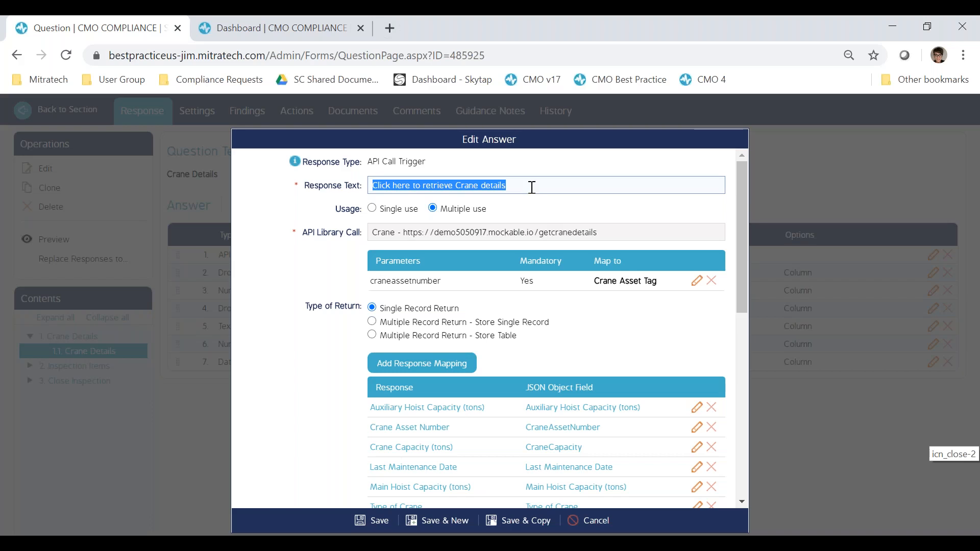
click(532, 187)
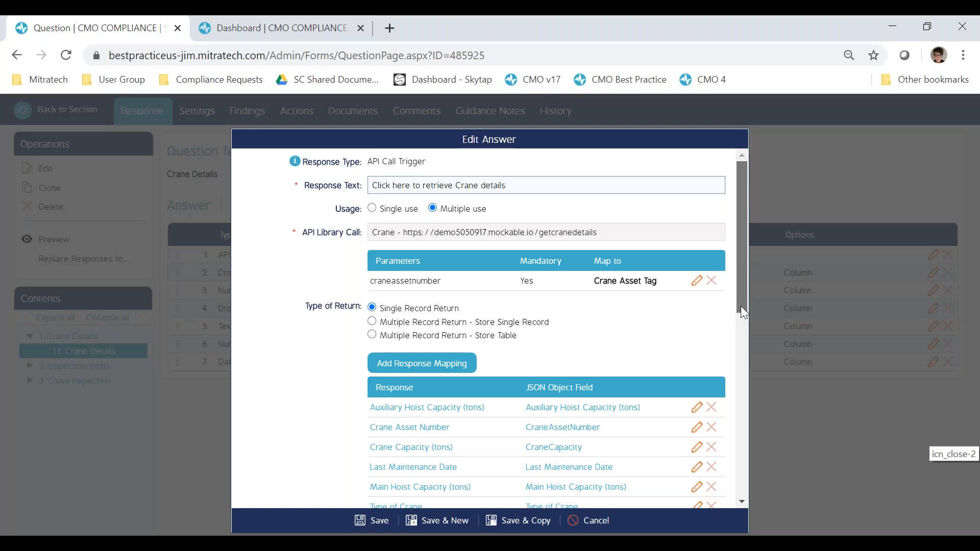
drag(742, 312, 740, 316)
scroll(562, 296, down, 1)
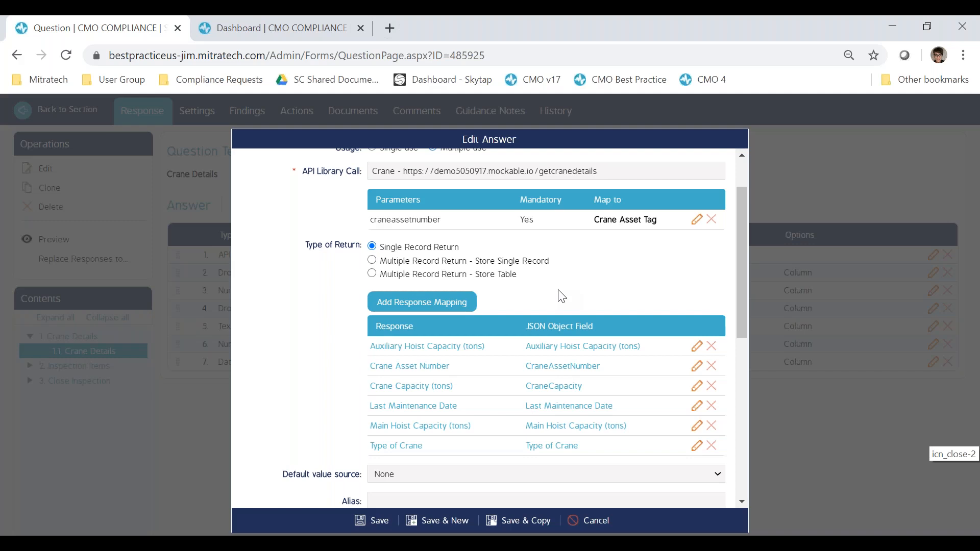
click(590, 521)
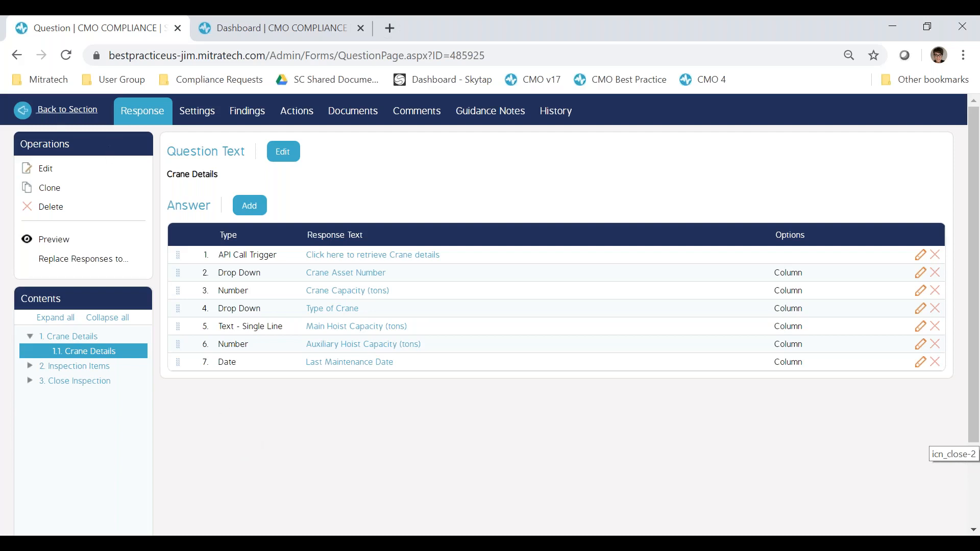
- Leave the form editor for the lookup tables, examine the items of the Crane Asset Tags table, and close it without saving
click(67, 110)
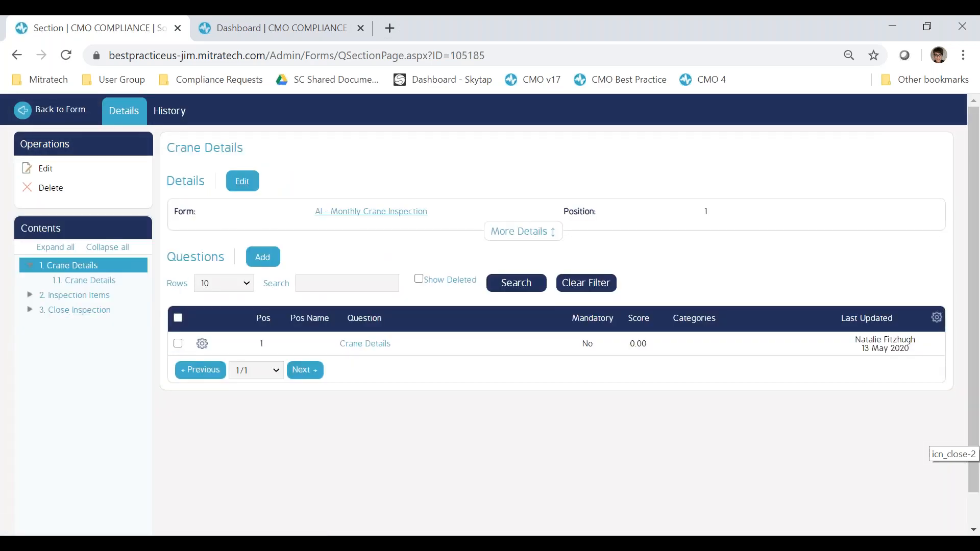
click(60, 115)
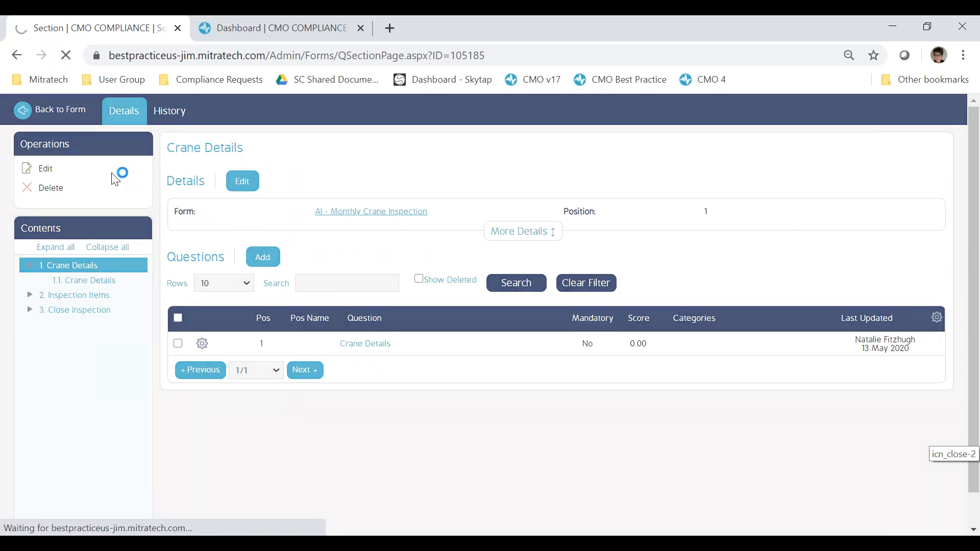
click(71, 110)
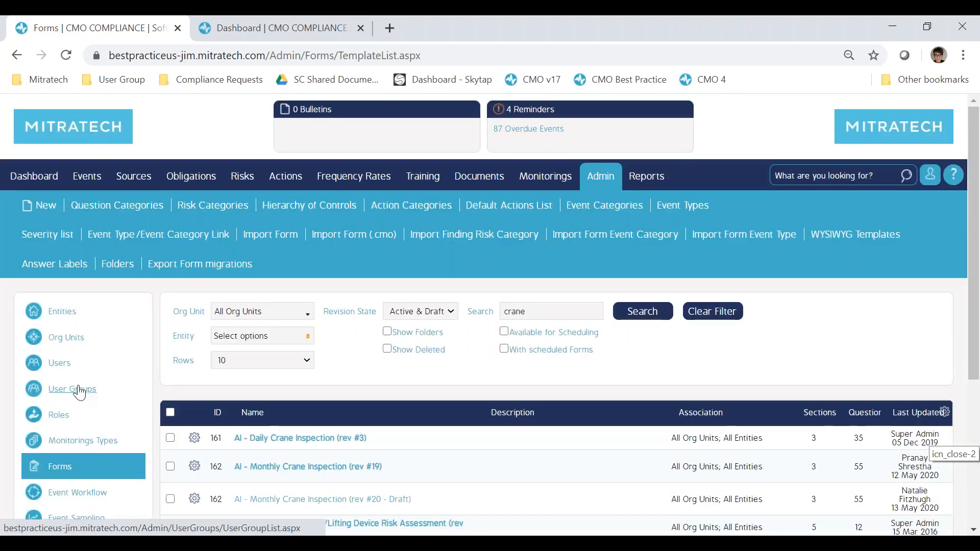
scroll(80, 393, down, 5)
click(80, 392)
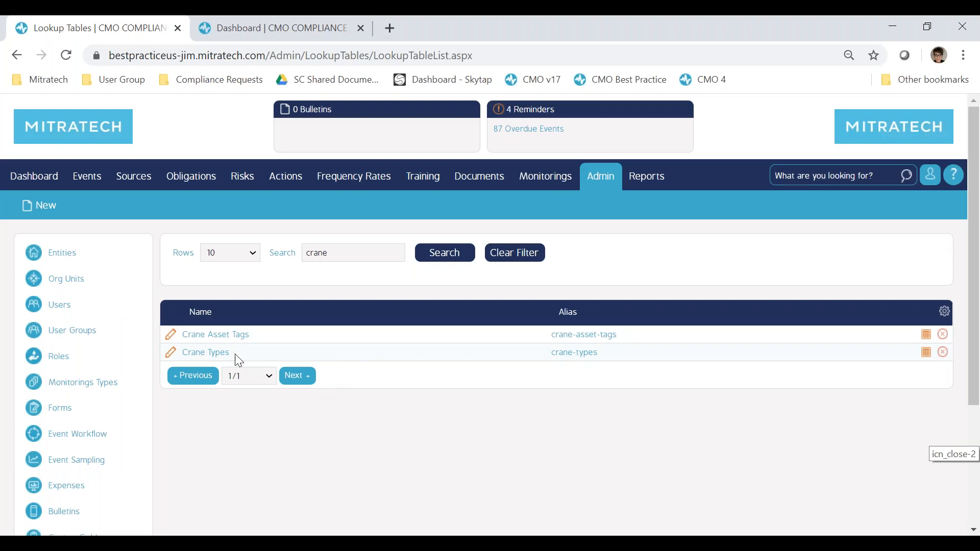
click(219, 335)
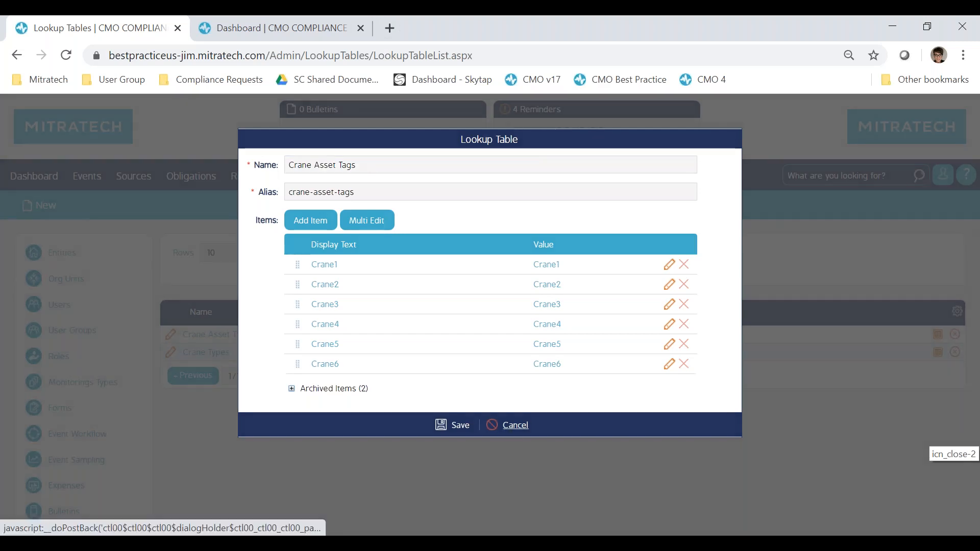
click(507, 430)
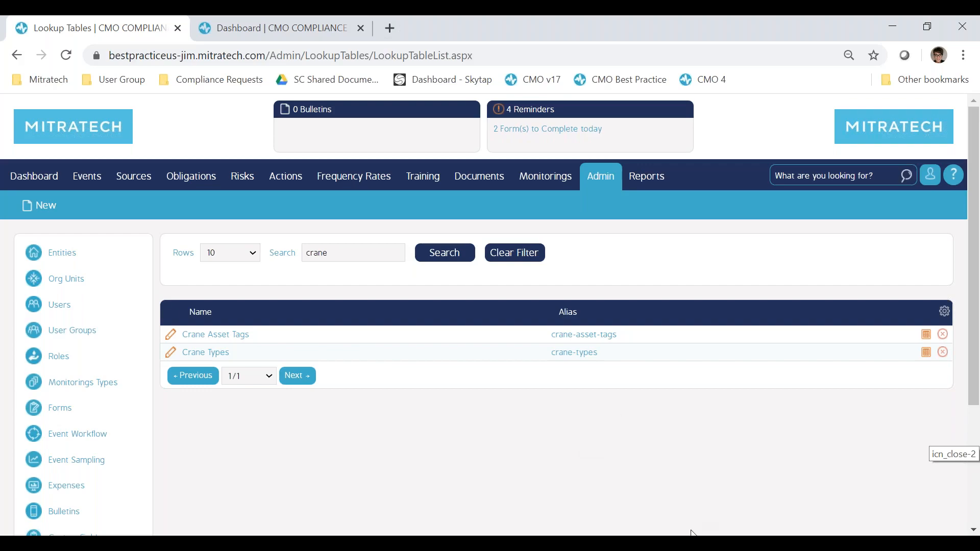
- Switch to Postman, check the JSON body of the Create Crane Asset Tags request for Crane1 to Crane7, and send the request
click(576, 544)
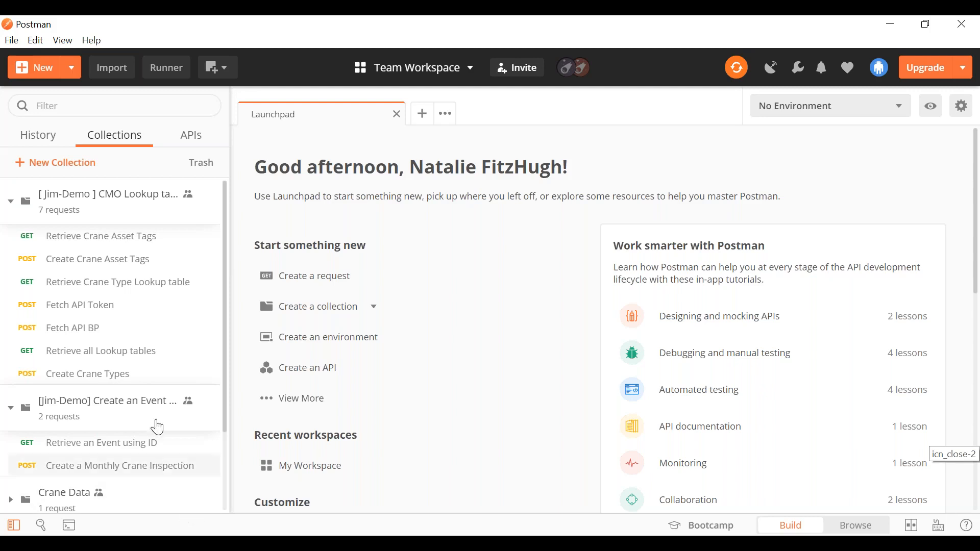
click(125, 266)
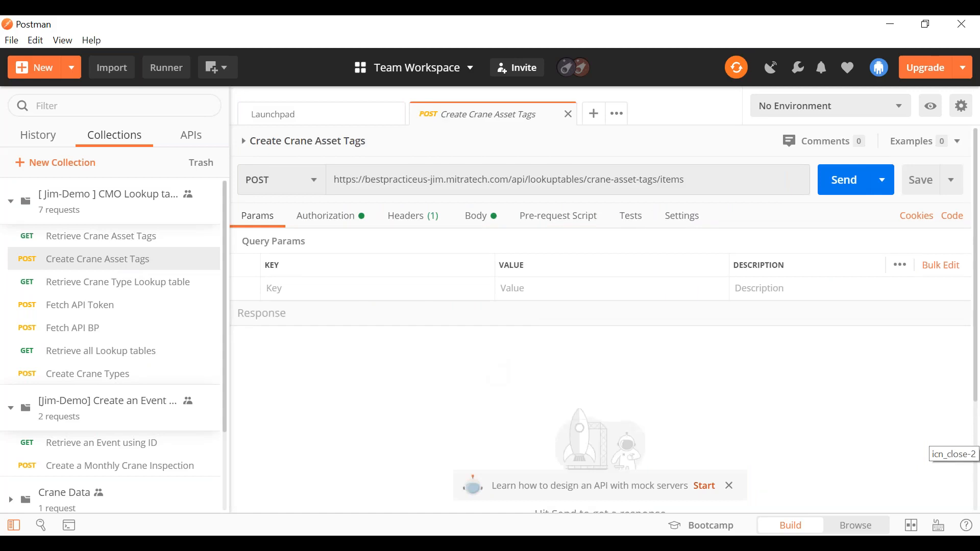
click(485, 217)
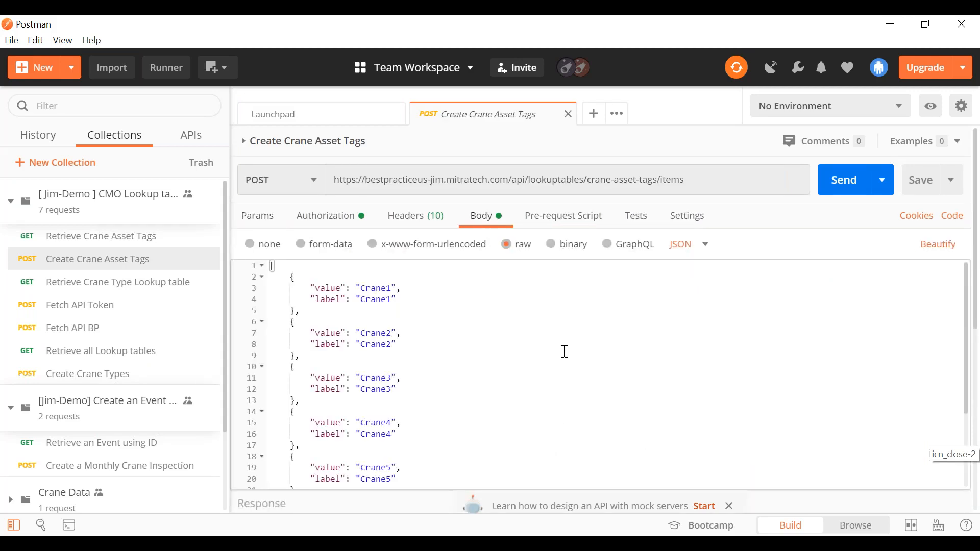
scroll(554, 363, down, 5)
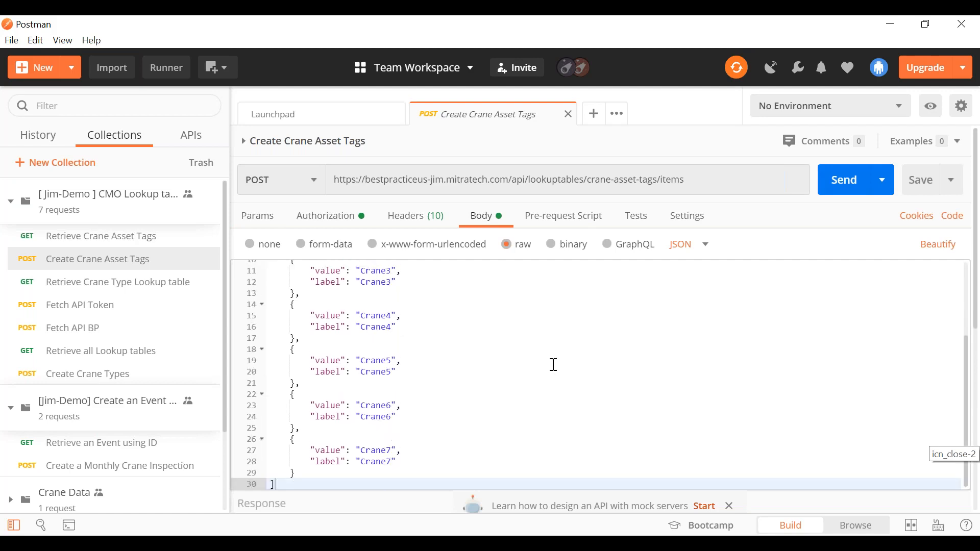
click(531, 407)
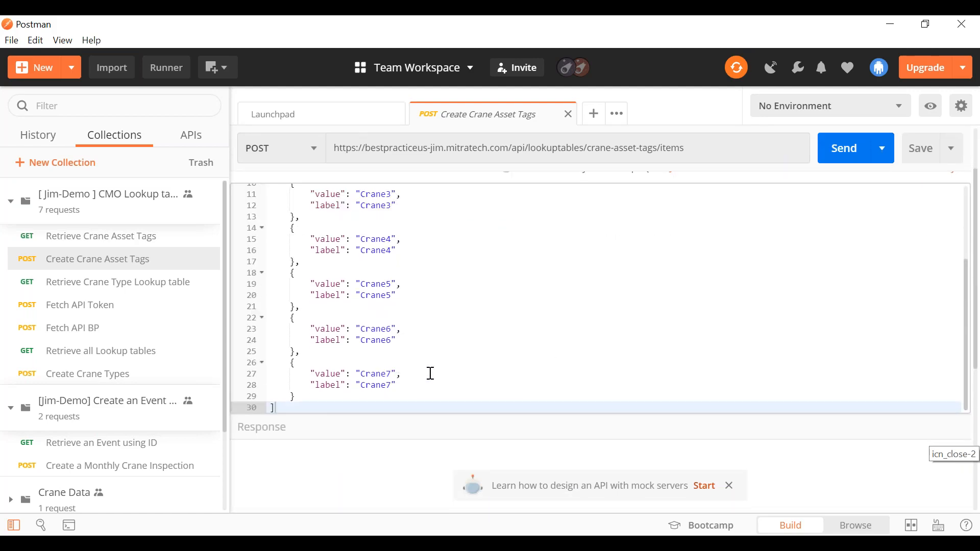
scroll(454, 354, up, 2)
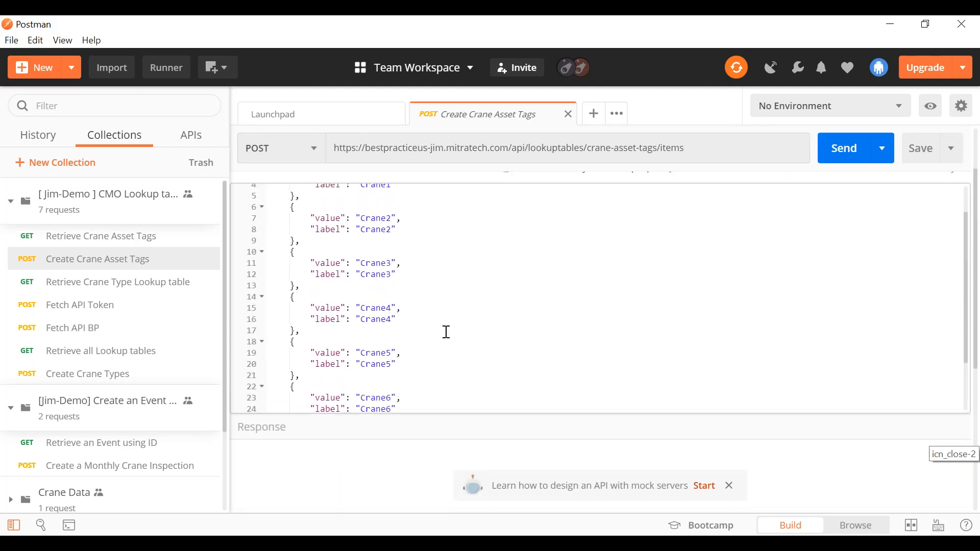
scroll(447, 332, down, 2)
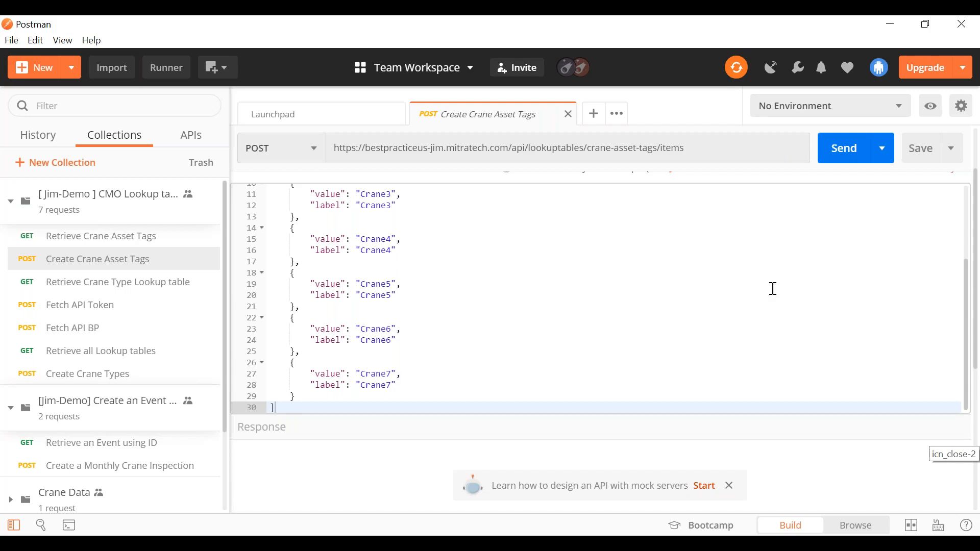
click(846, 156)
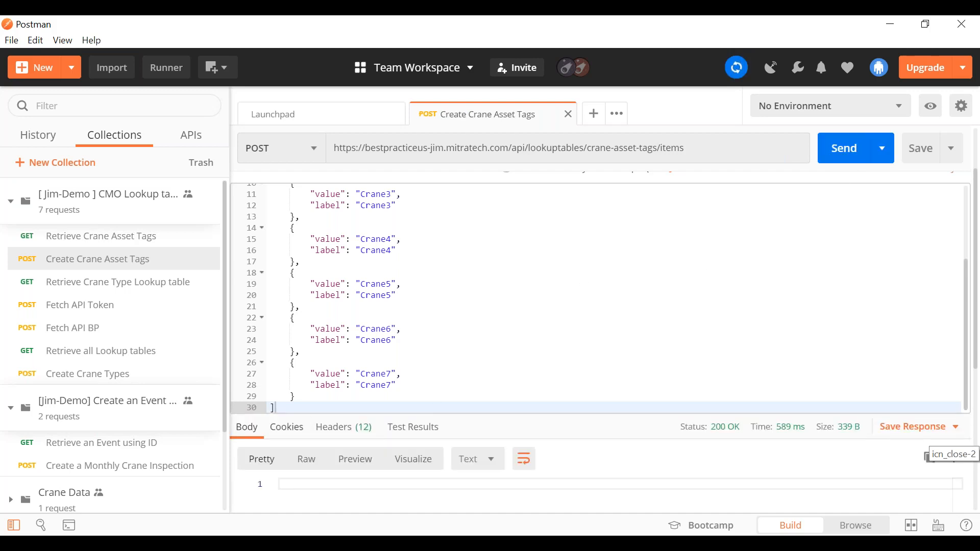
- Switch back to CMO Compliance, reload the lookup tables, check the Crane Asset Tags items, and close the table without saving
key(alt+Tab)
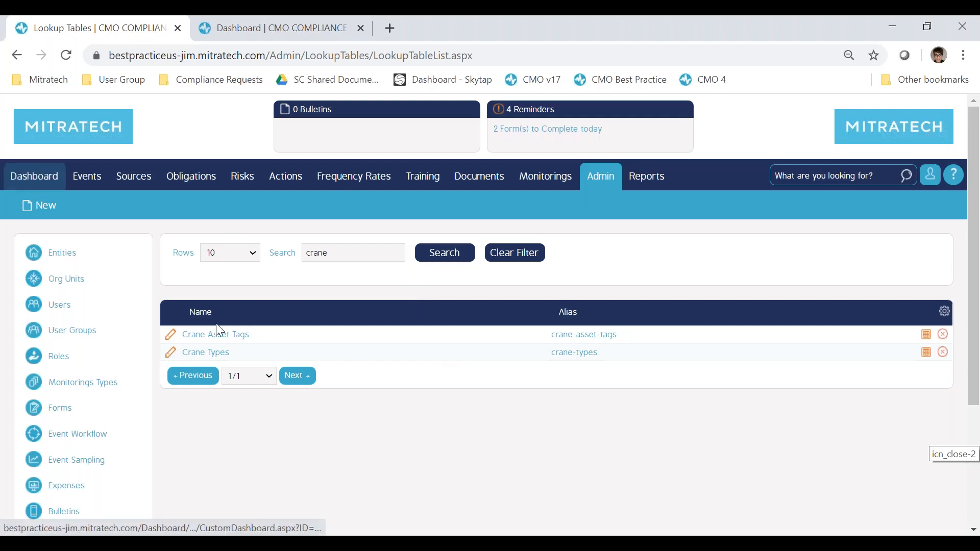
scroll(117, 462, down, 3)
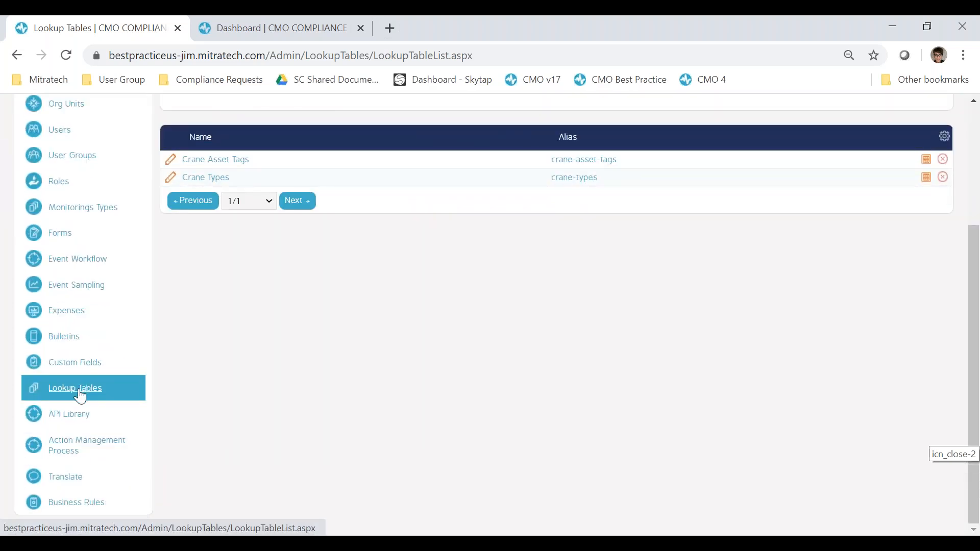
click(76, 388)
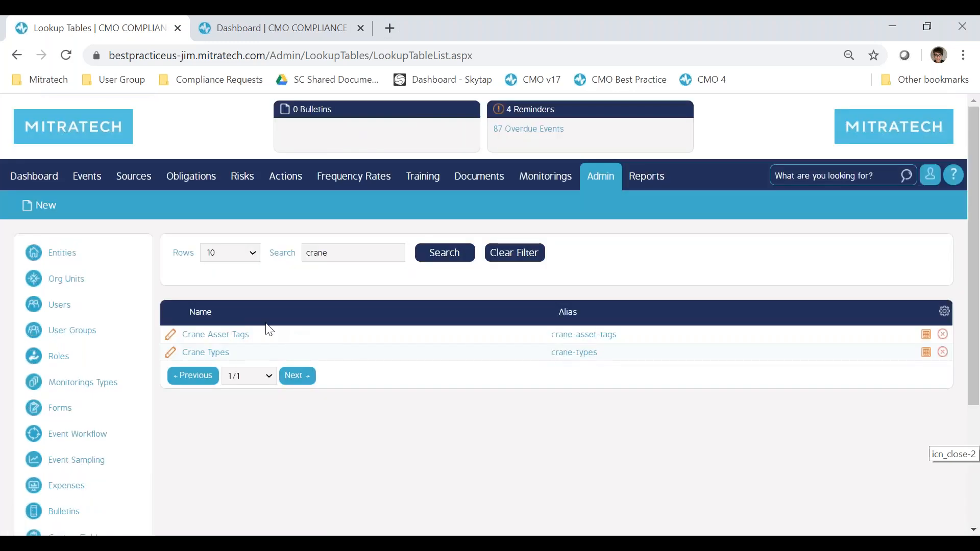
click(223, 336)
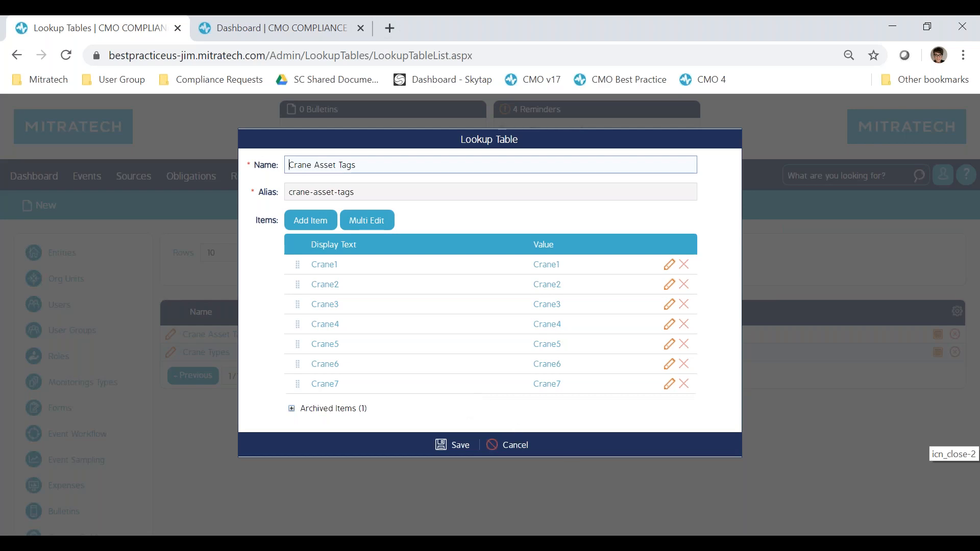
click(510, 445)
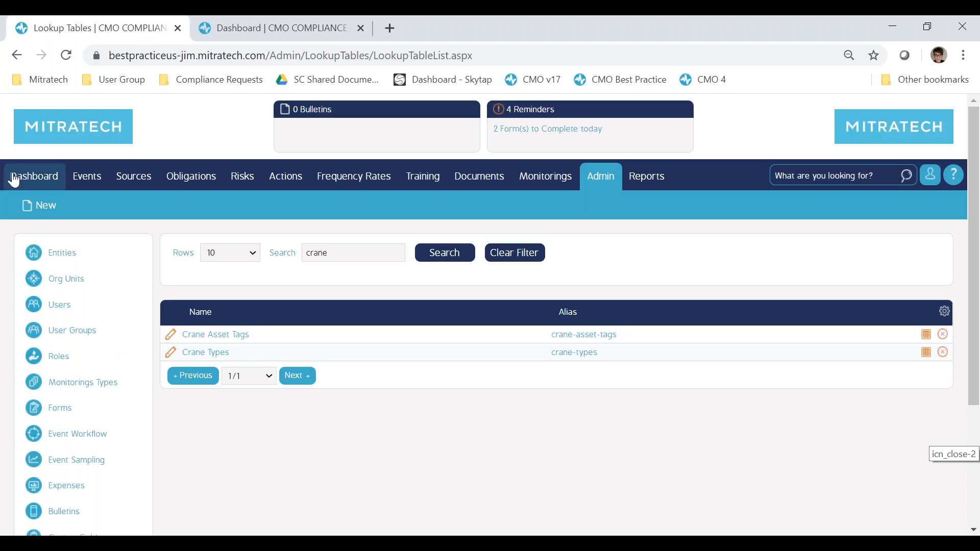
- Return to the dashboard and look over the forms in the Inspections widget
click(31, 176)
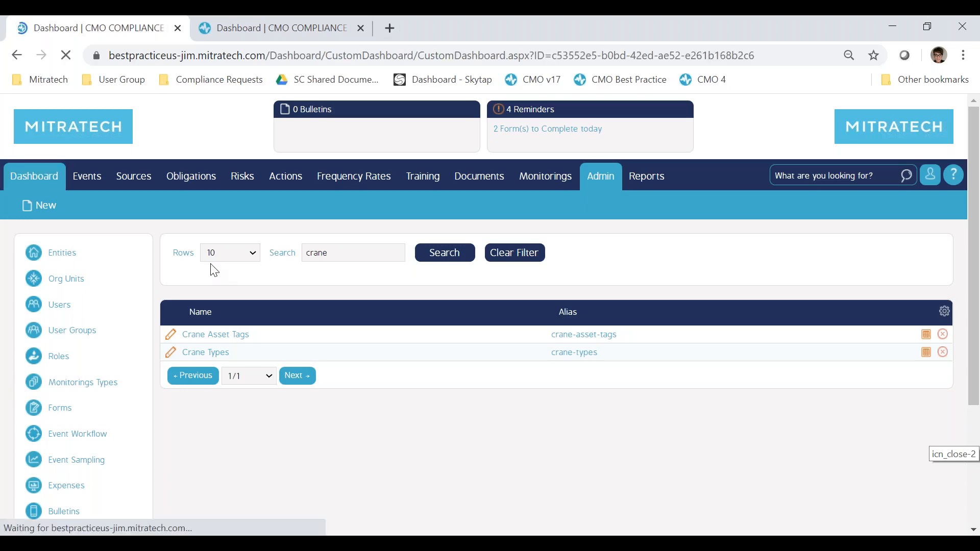
scroll(154, 332, down, 3)
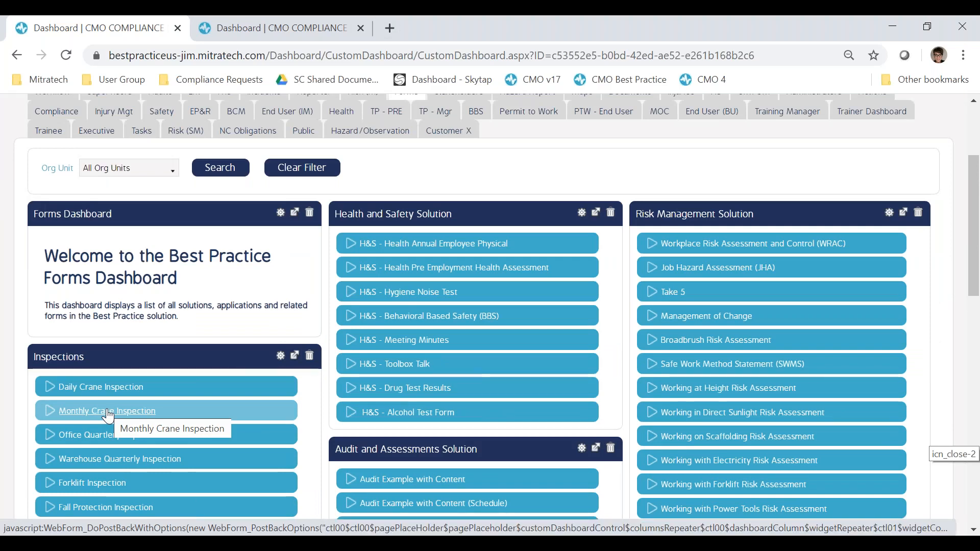
scroll(704, 164, up, 3)
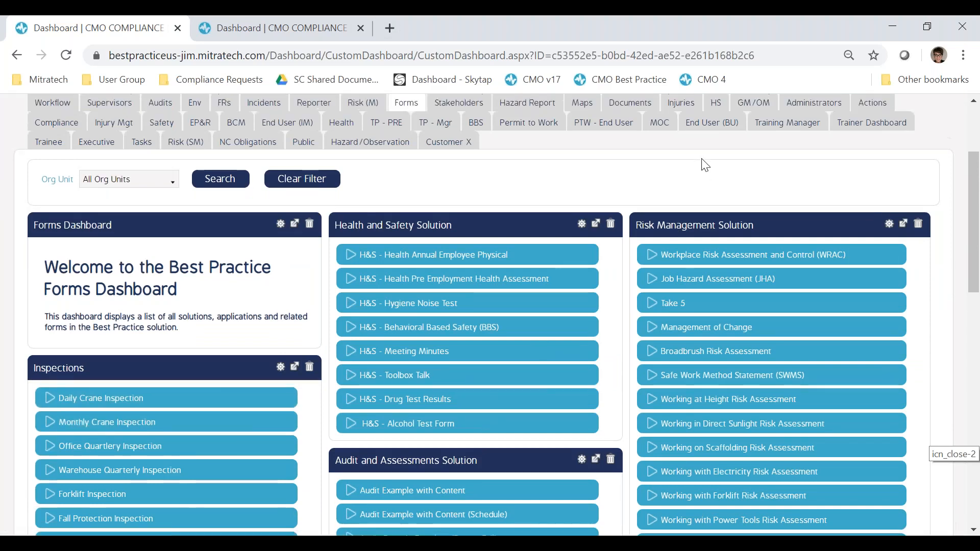
- Switch to Postman, review the JSON body of the Create a Monthly Crane Inspection request for Crane7, and send the request
key(alt+Tab)
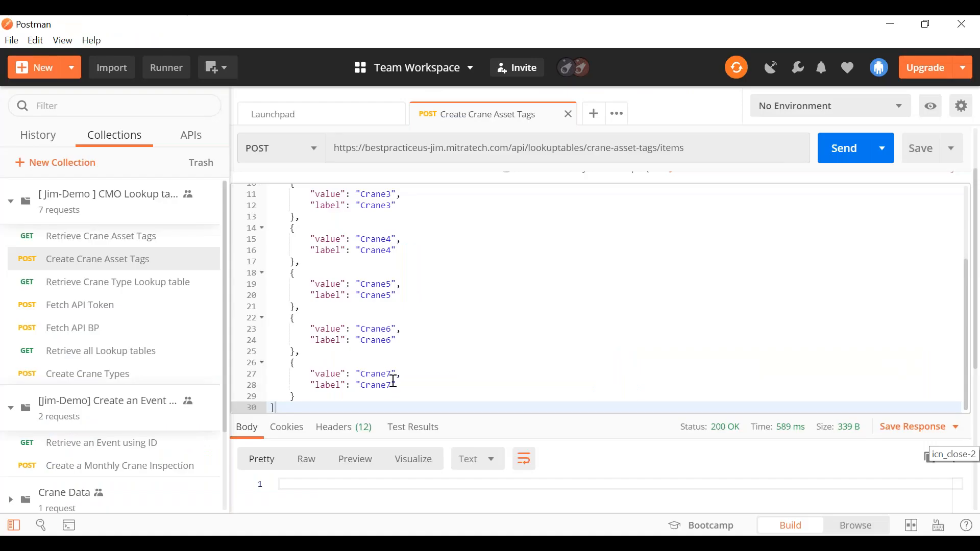
click(109, 472)
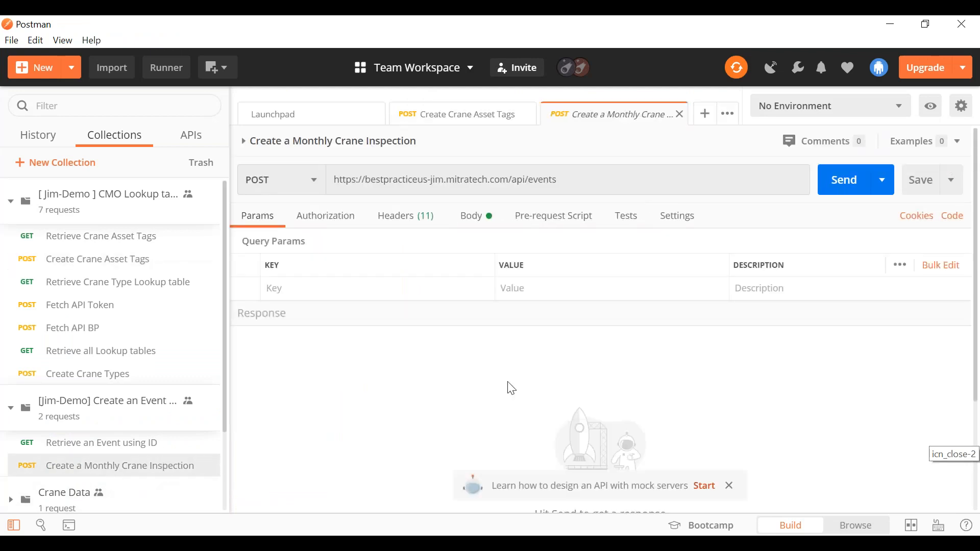
click(474, 224)
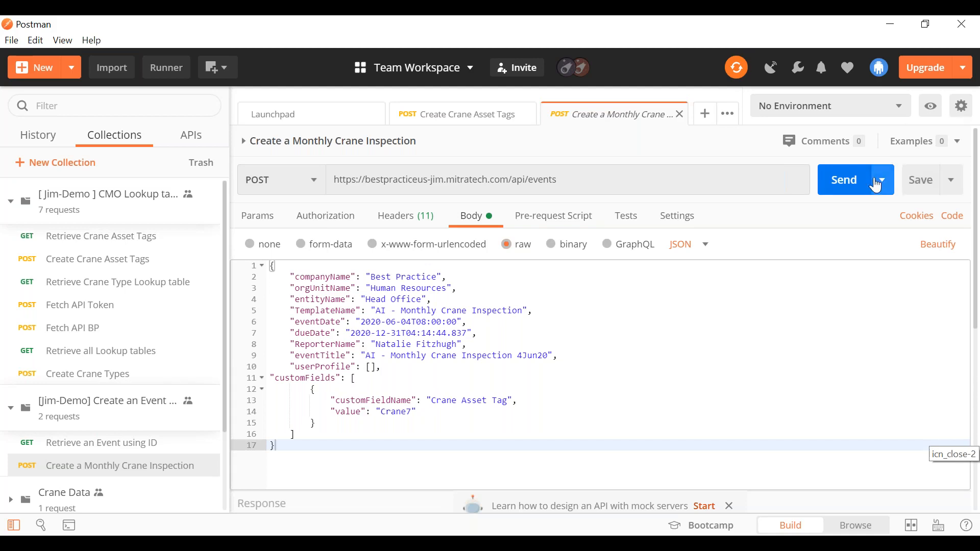
click(862, 182)
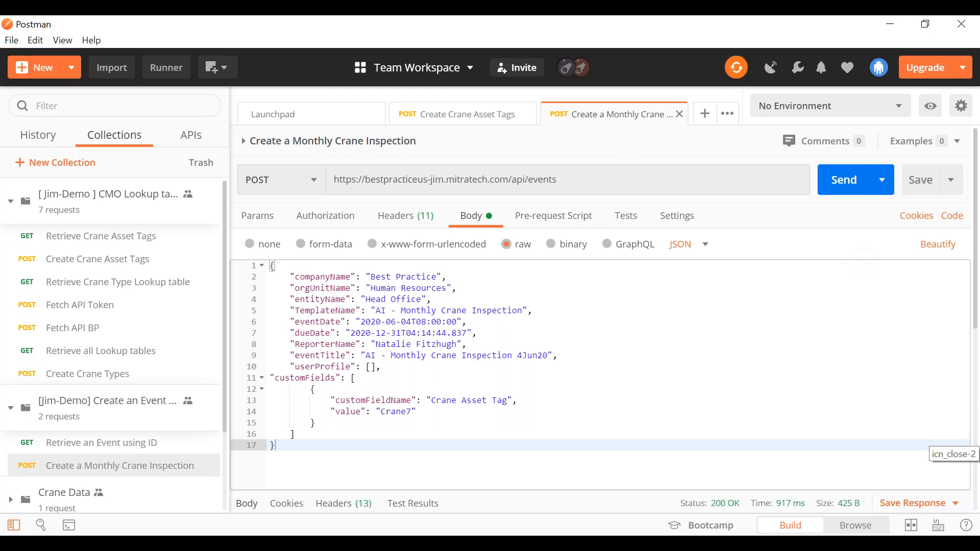
- Switch back to CMO Compliance and check the events list for the monthly crane inspection created through the API
key(alt+Tab)
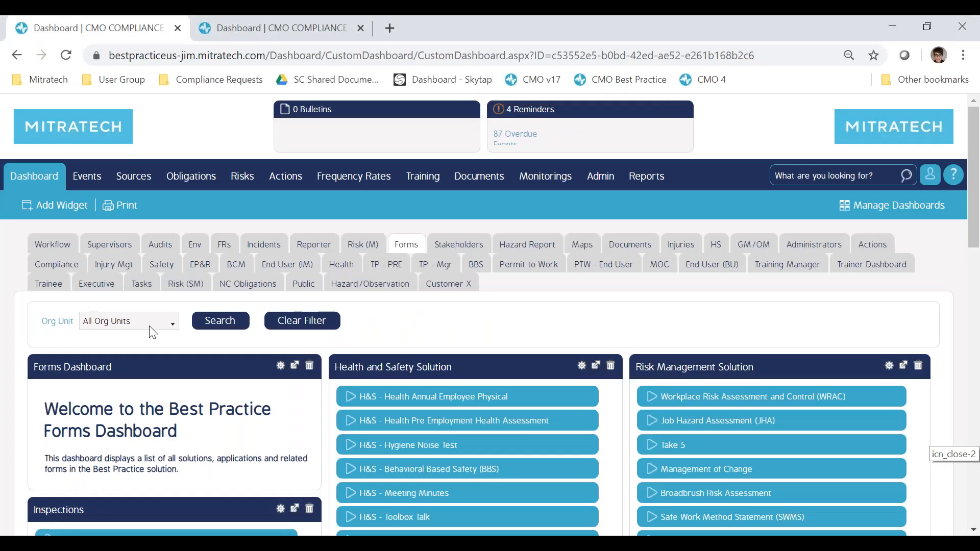
click(87, 181)
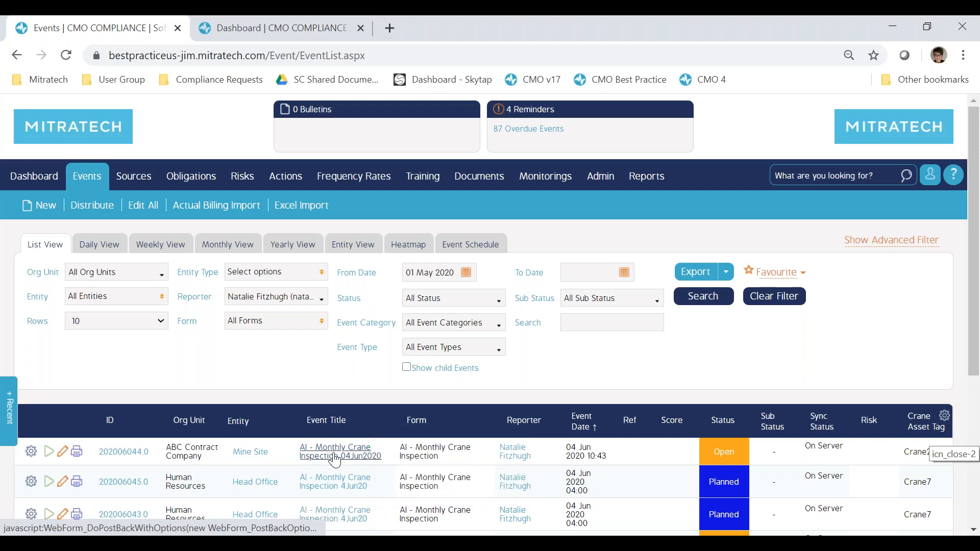
click(334, 459)
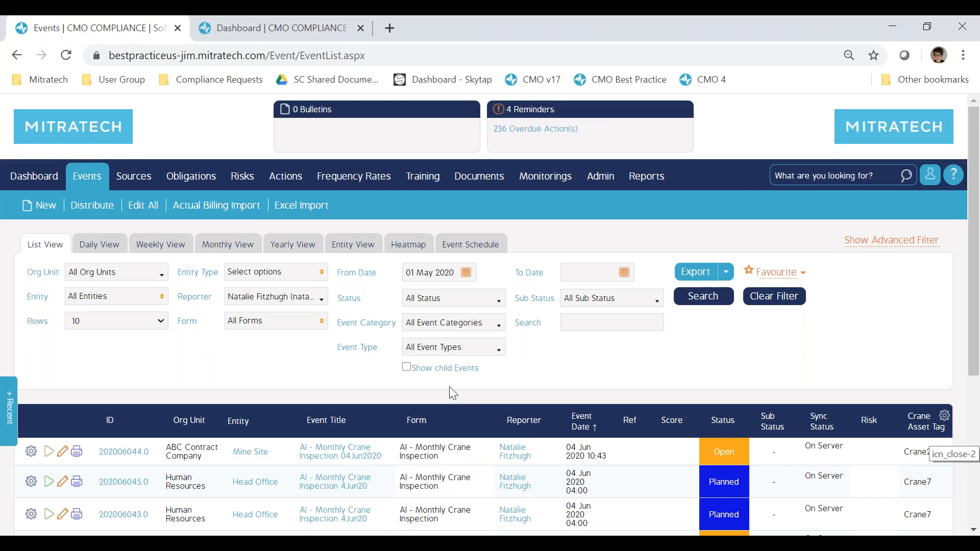
- Leave the events list for the form administration and search the forms for "audit"
click(32, 179)
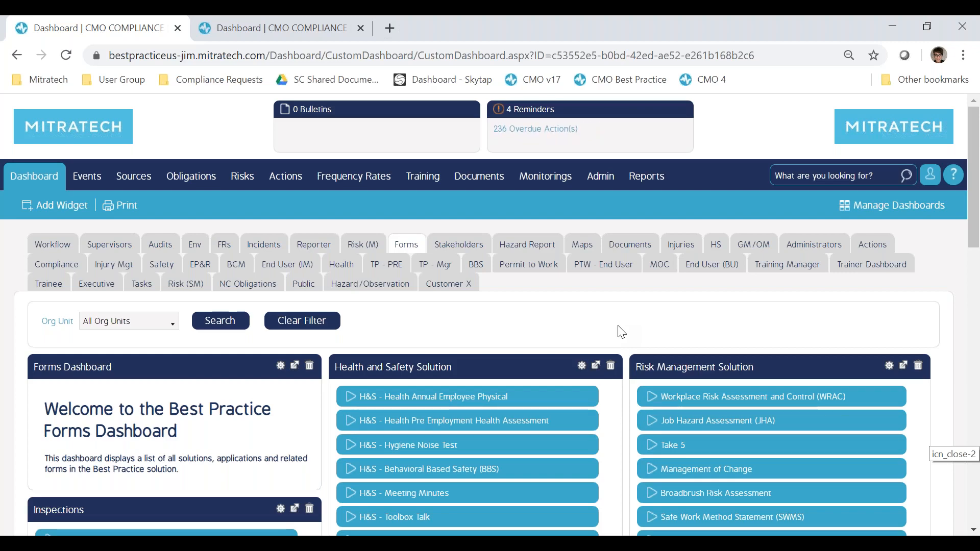
click(601, 179)
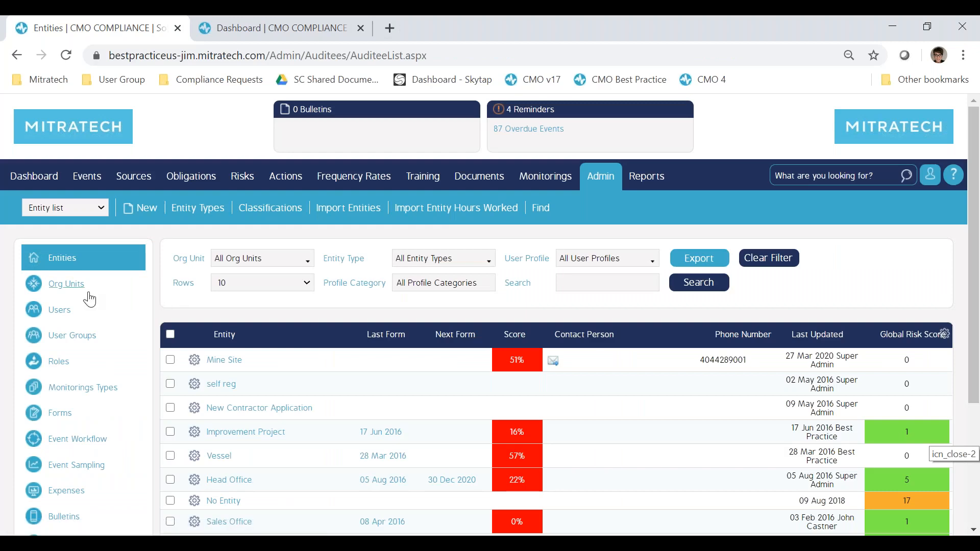
click(72, 416)
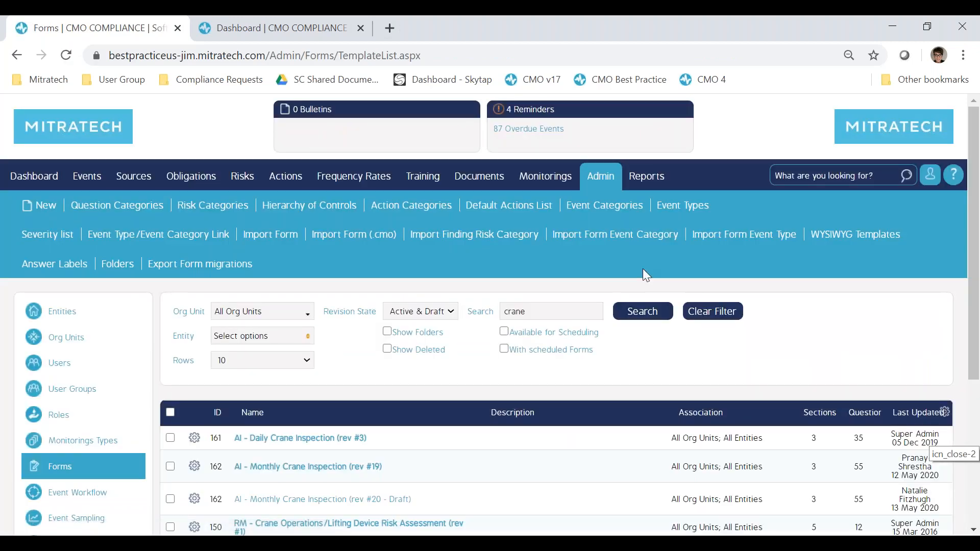
drag(538, 315, 483, 312)
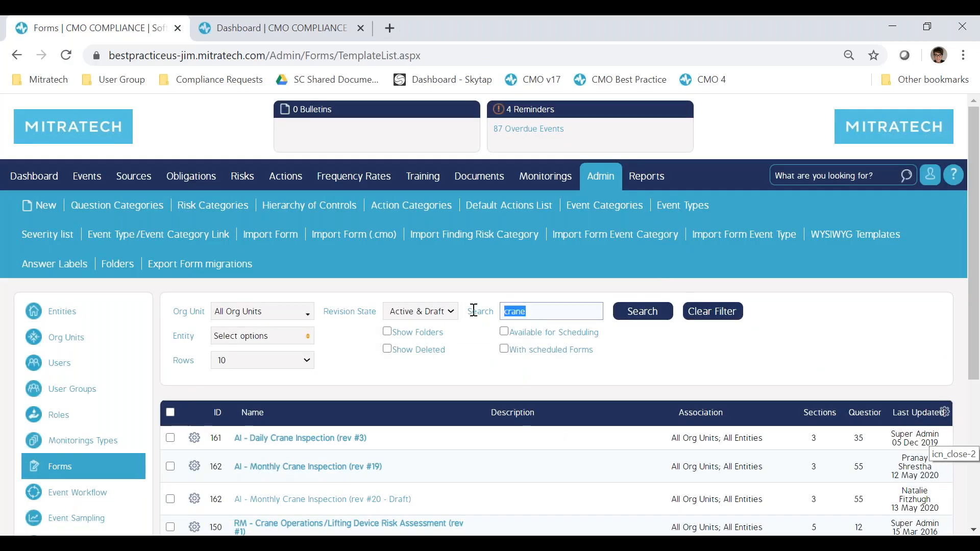
text(audit)
click(651, 320)
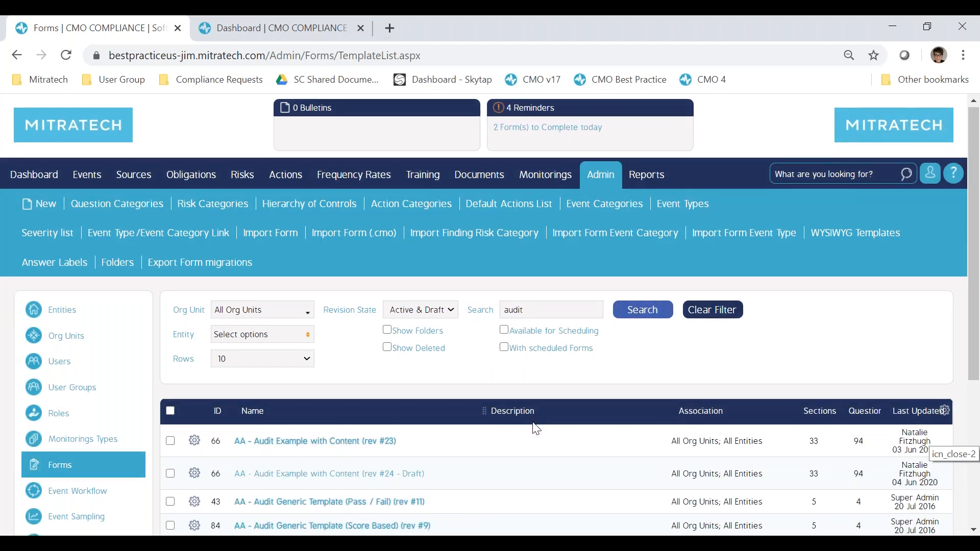
- Open the draft of AA - Audit Example with Content and begin a new answer for the Initial Setup section's category-selection question
scroll(510, 423, down, 1)
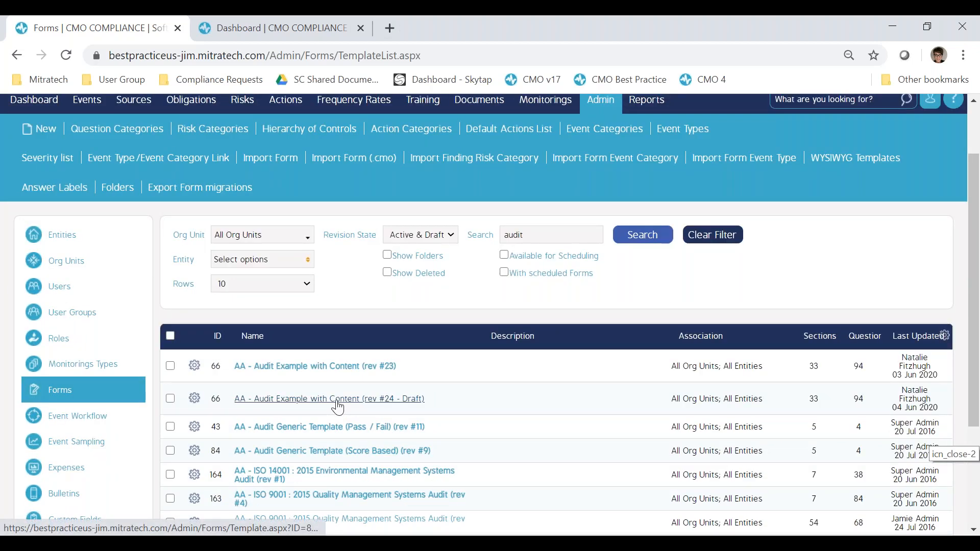
click(396, 370)
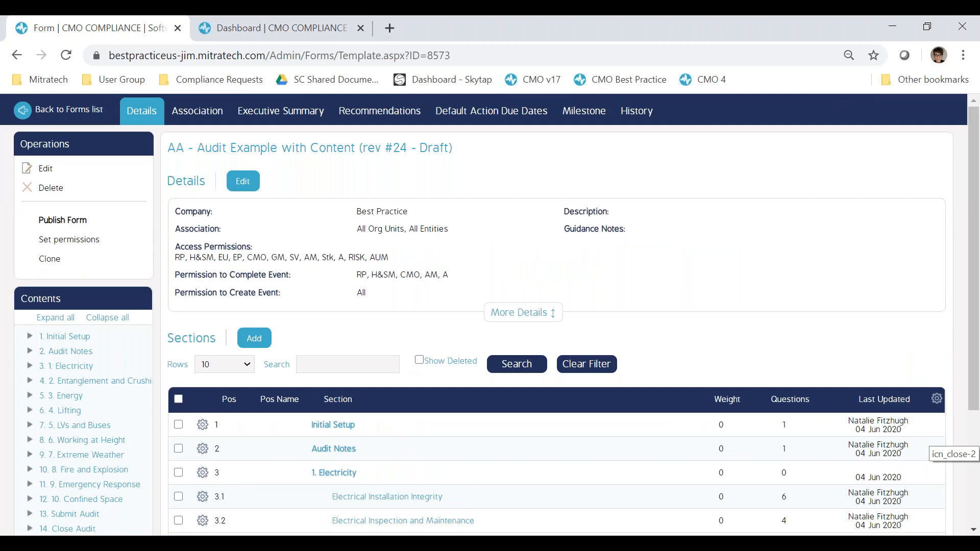
click(333, 425)
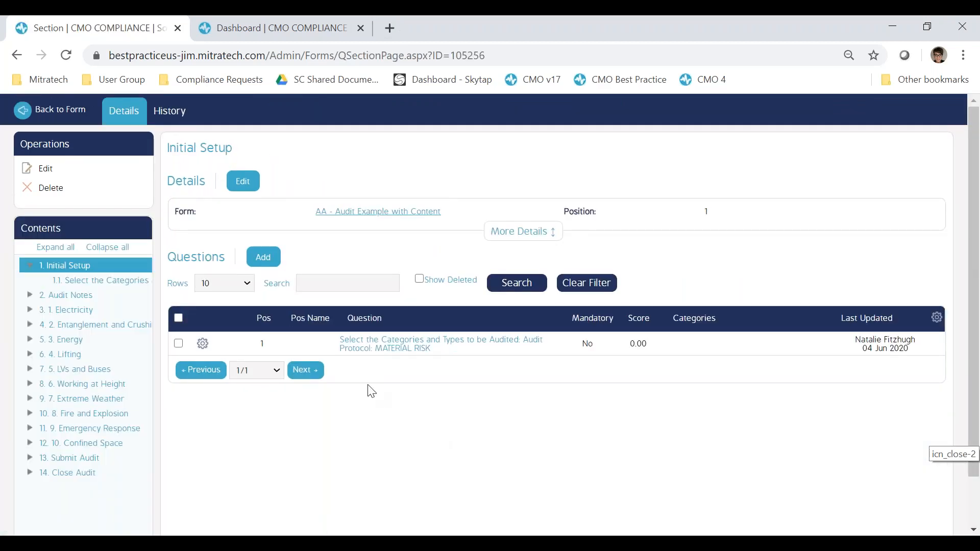
click(379, 347)
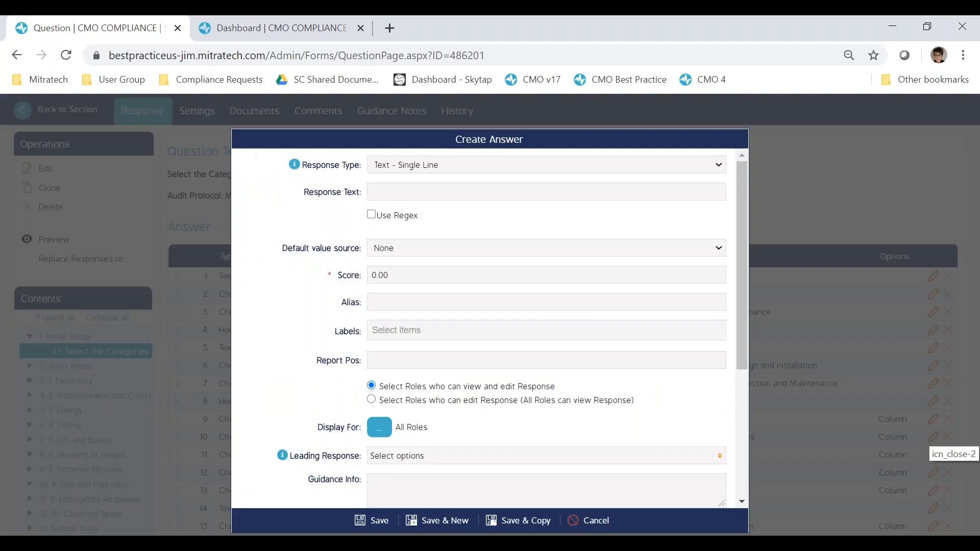
- Enter "An important question to ask" as the response text of the single-line text answer and save it
click(395, 194)
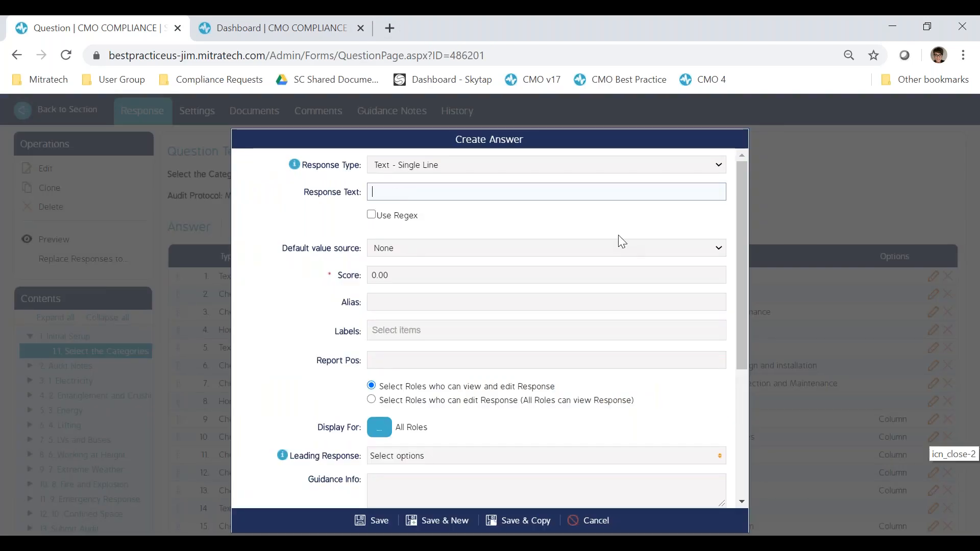
text(An important qu)
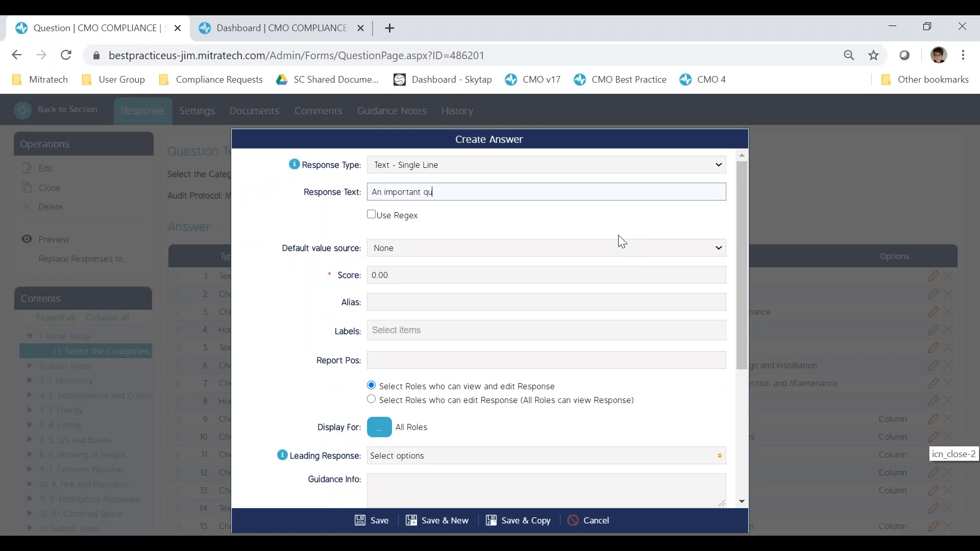
text(estion to ask)
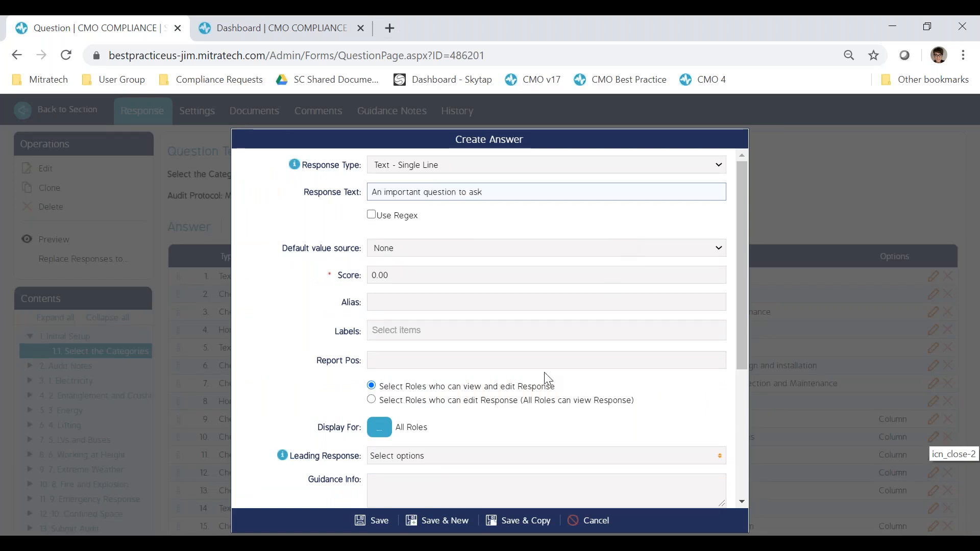
click(376, 527)
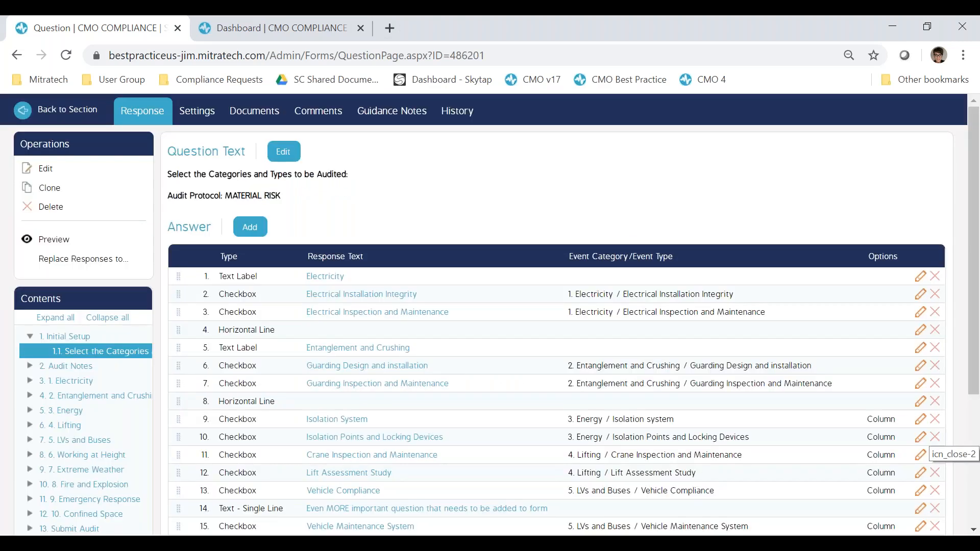
- Move the answer "An important question to ask" from the end of the answer list to the first position, above Electricity
scroll(177, 519, down, 4)
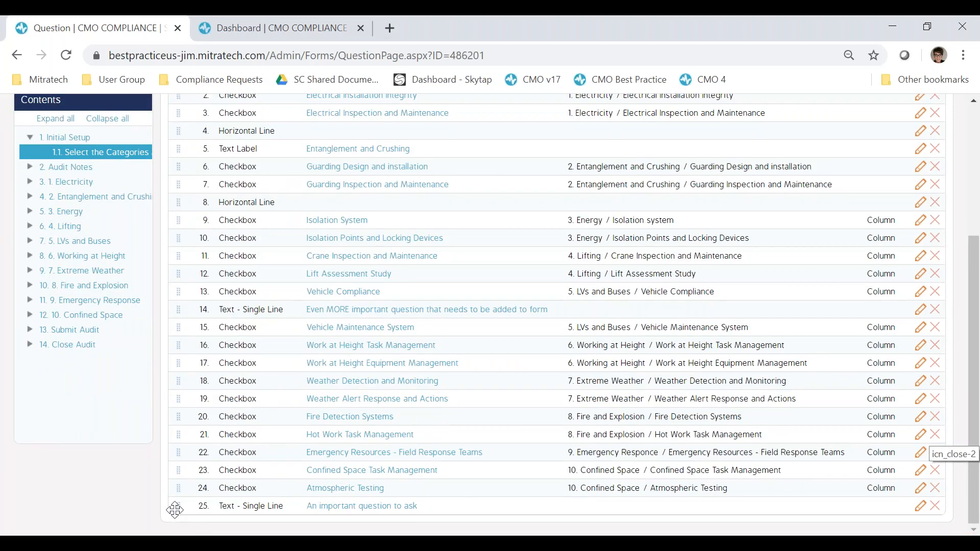
drag(176, 510, 188, 105)
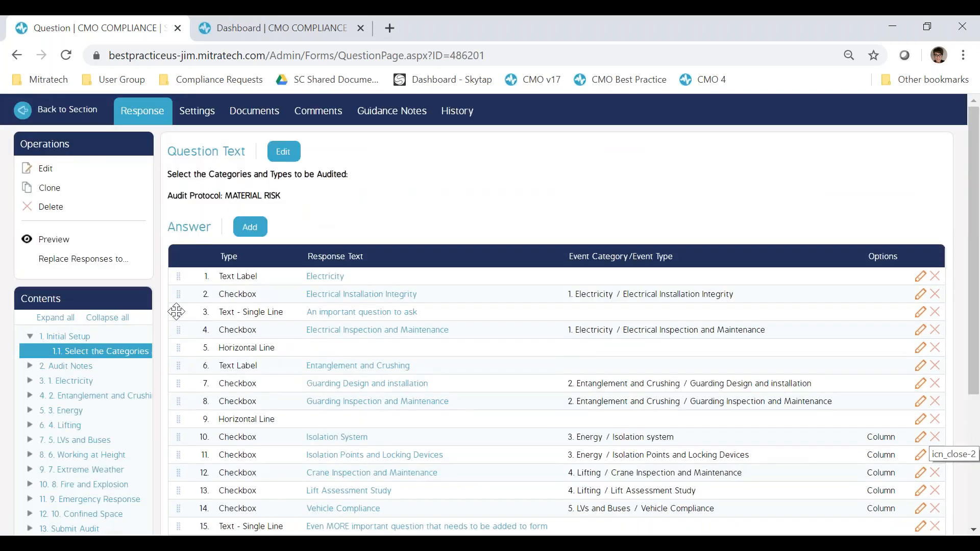
drag(179, 283, 179, 277)
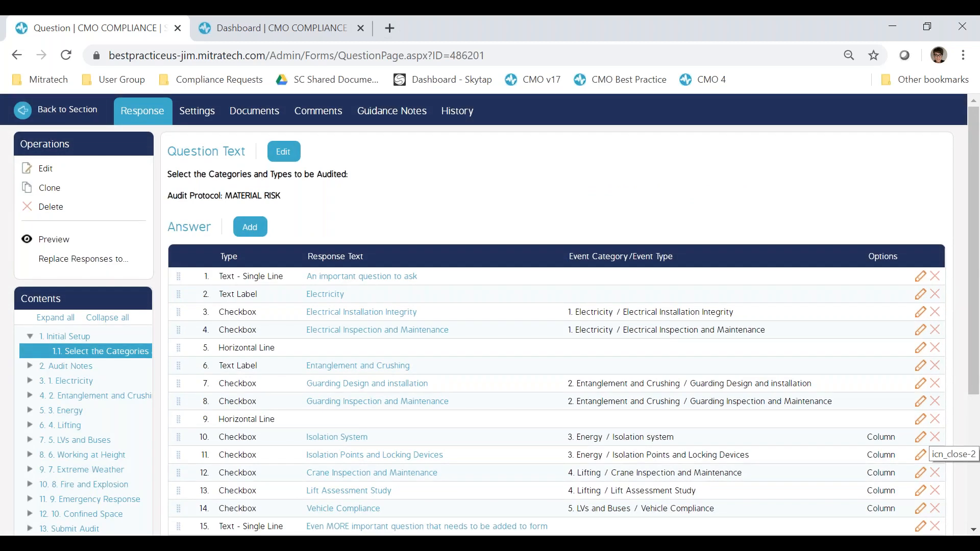
- Return to the form's details, publish the draft of AA - Audit Example with Content, and export the published form
click(57, 113)
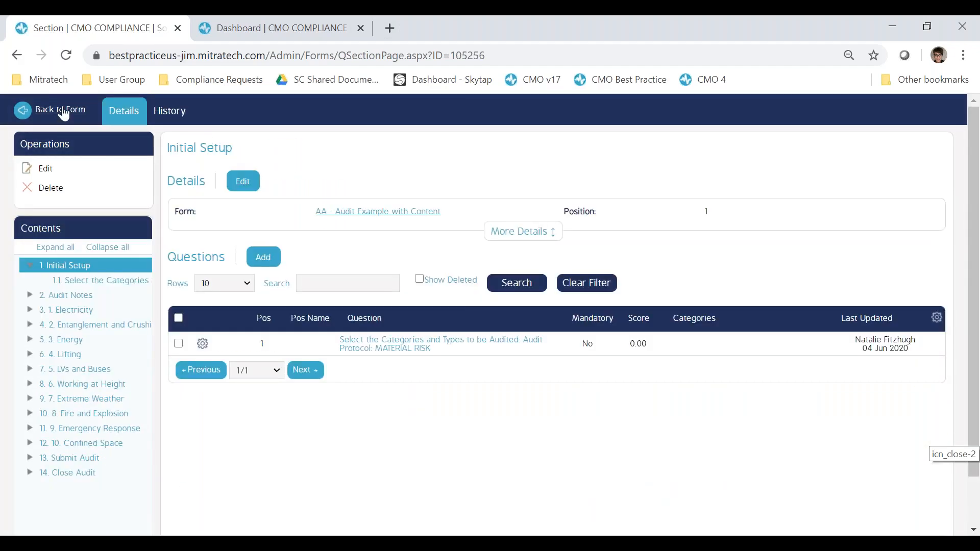
click(61, 112)
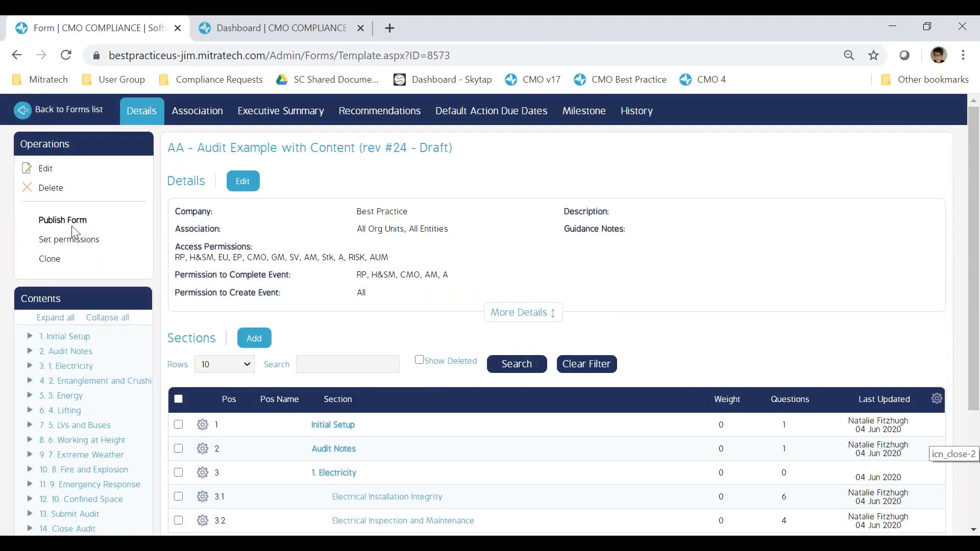
click(67, 221)
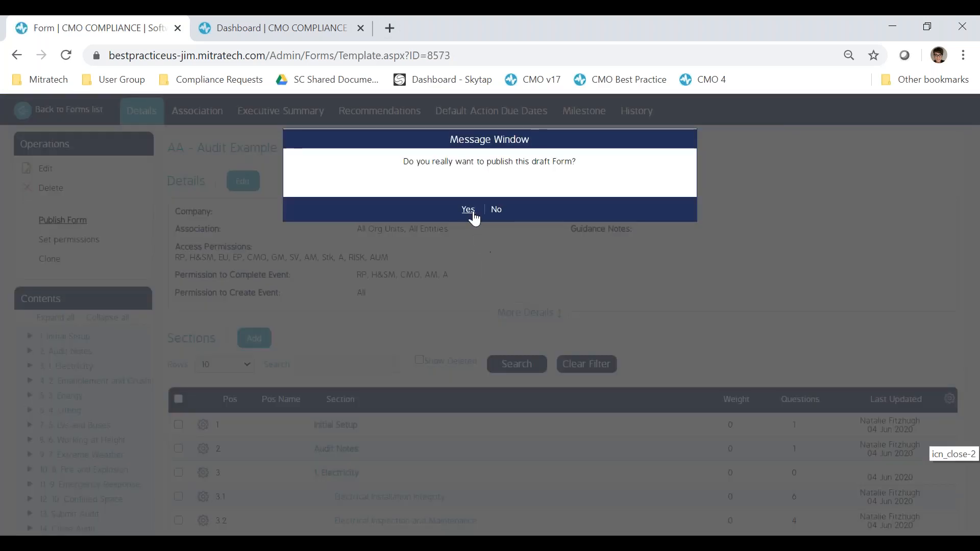
click(471, 211)
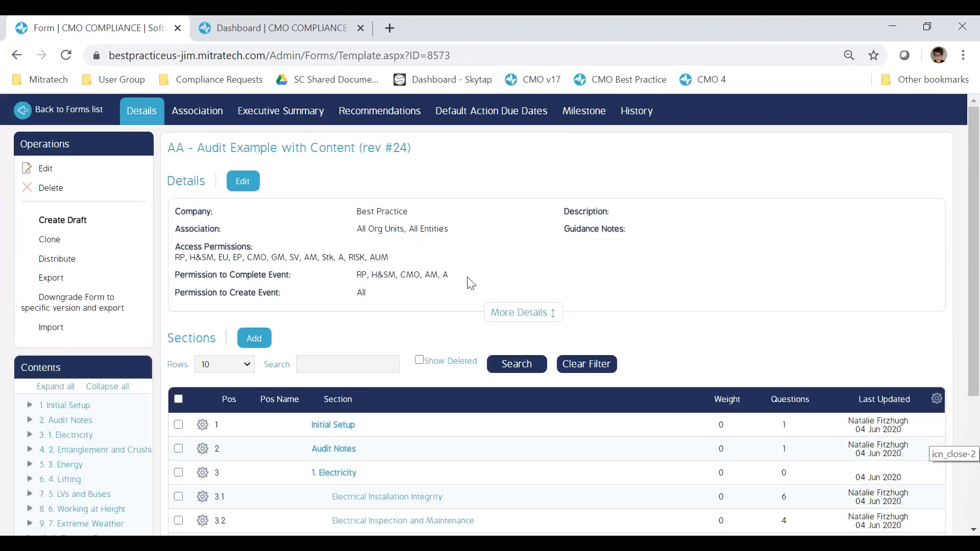
click(50, 281)
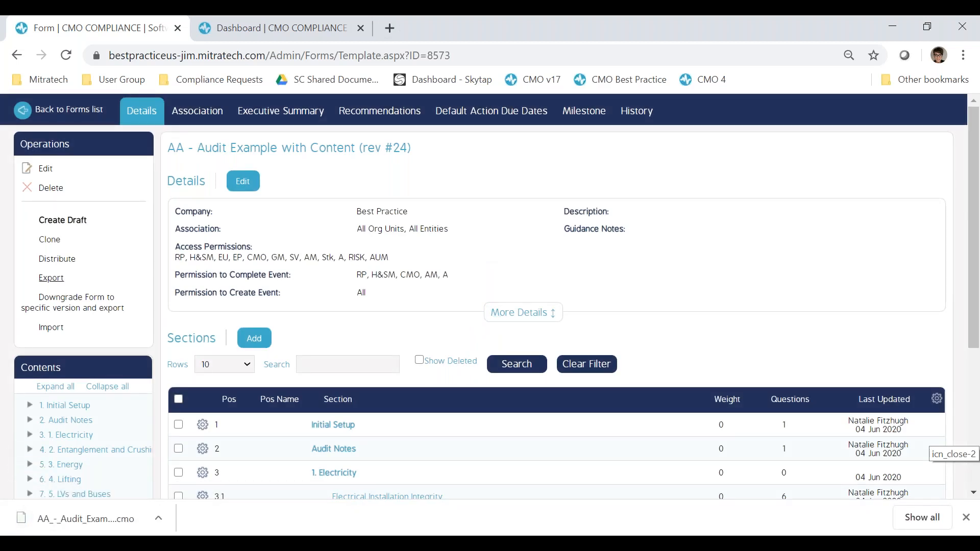
- Switch to the bestpracticesales-cmo site and open its administration list of forms
click(275, 31)
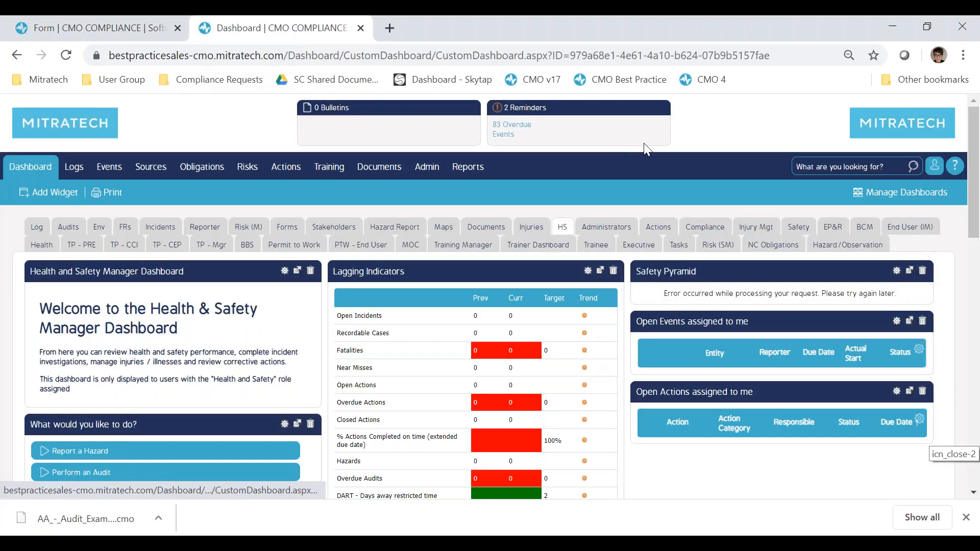
click(432, 173)
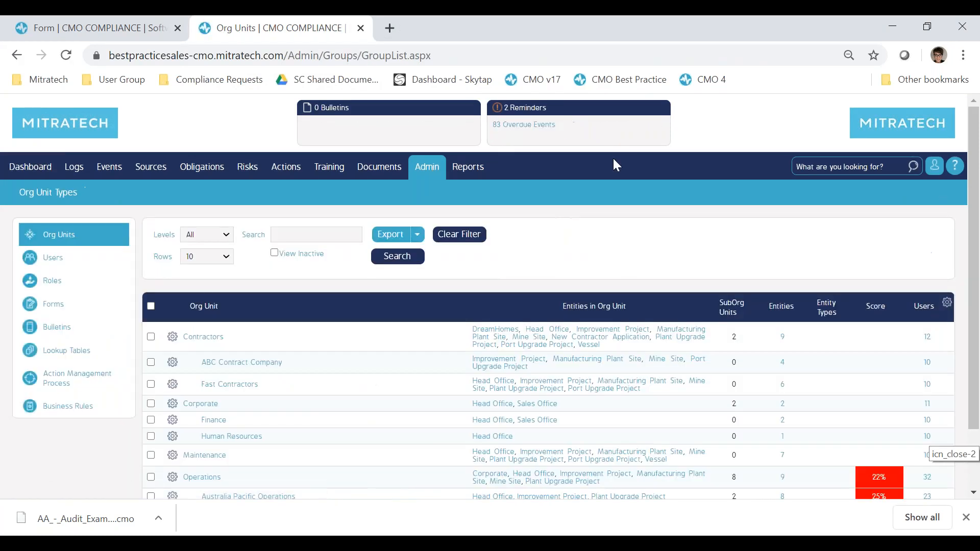
click(53, 306)
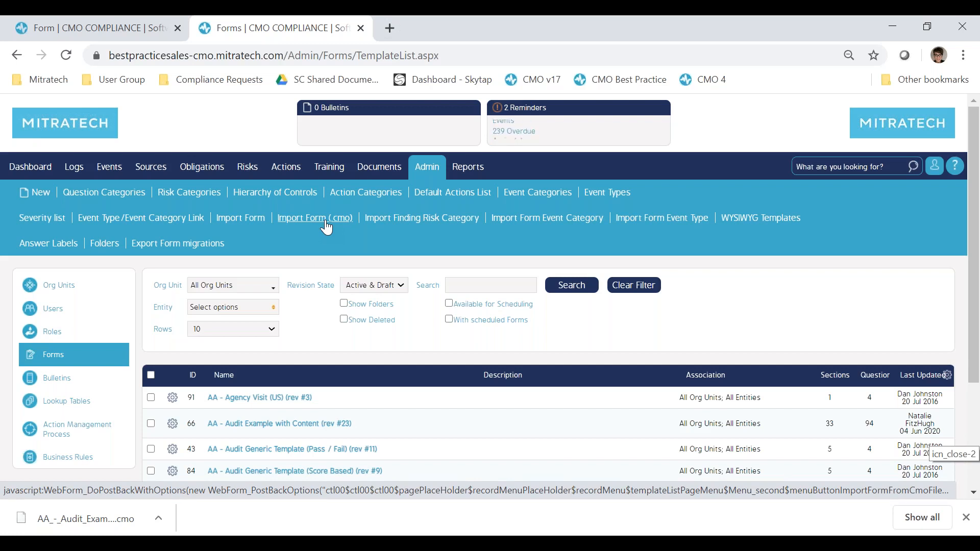
- Start a .cmo form import and choose AA_-_Audit_Example_with_Content_(Rev_24).cmo from the Downloads folder as its file
click(330, 225)
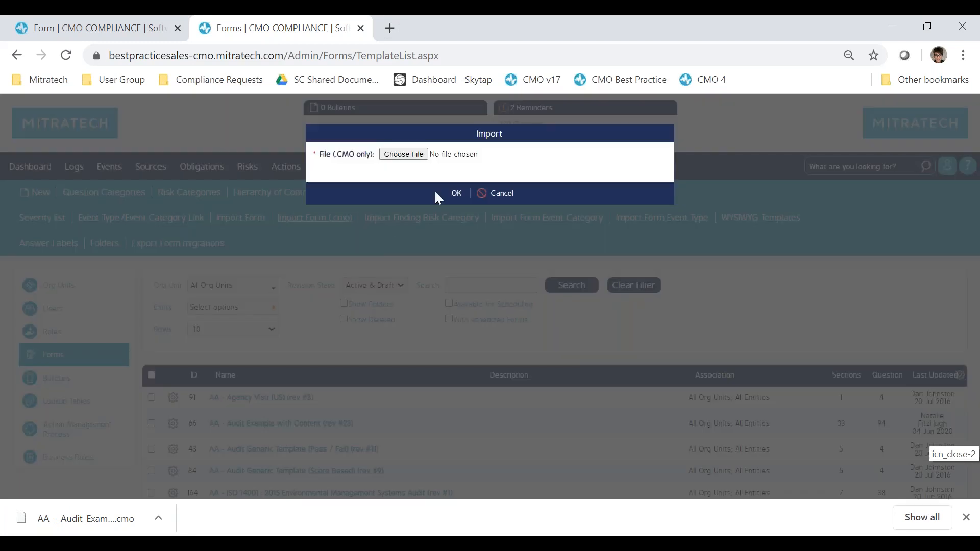
click(403, 154)
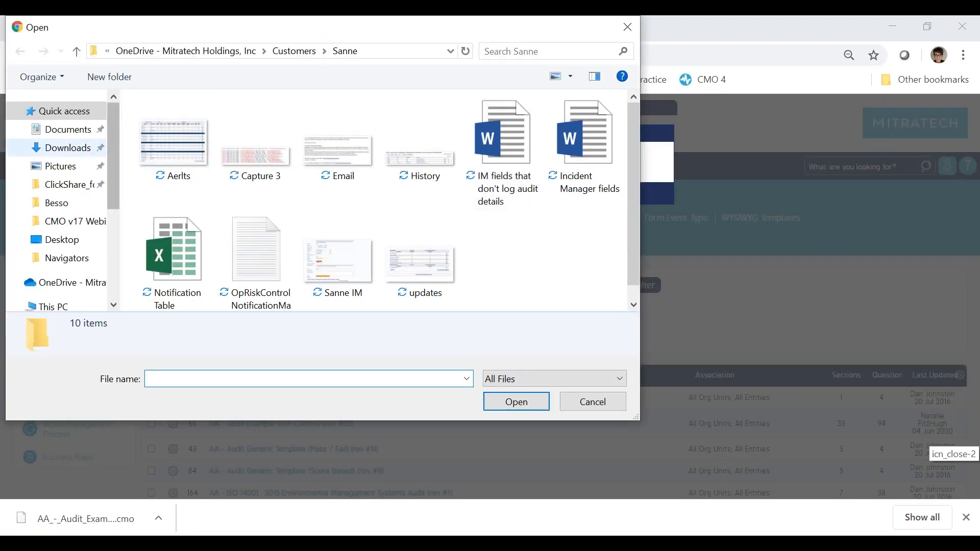
click(61, 148)
click(227, 126)
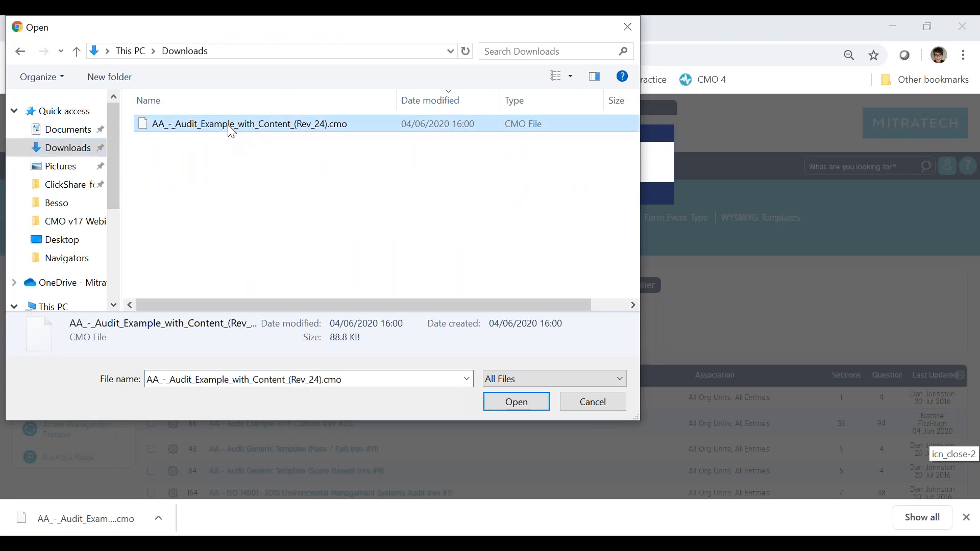
click(526, 404)
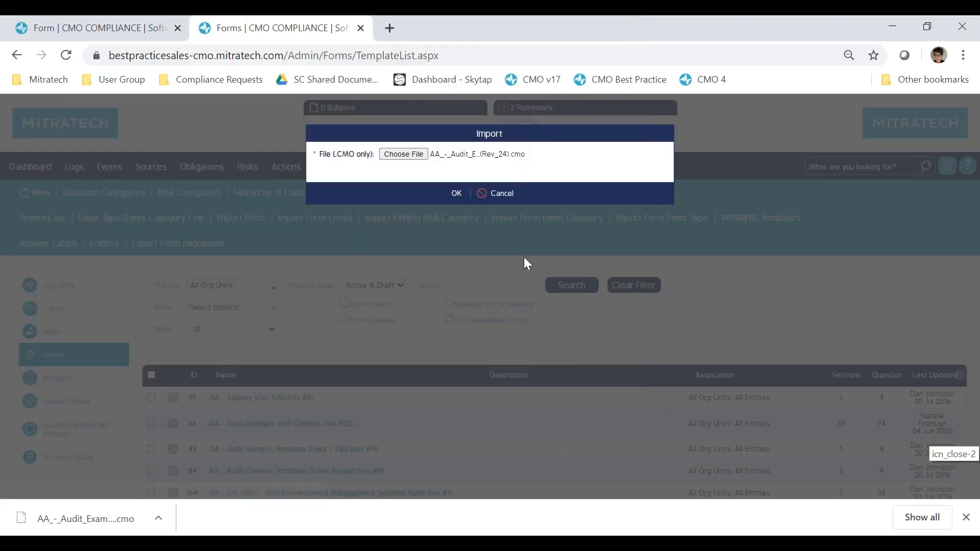
- Import the chosen file as a new revision of AA - Audit Example with Content, accepting the form dependencies mapping
click(456, 196)
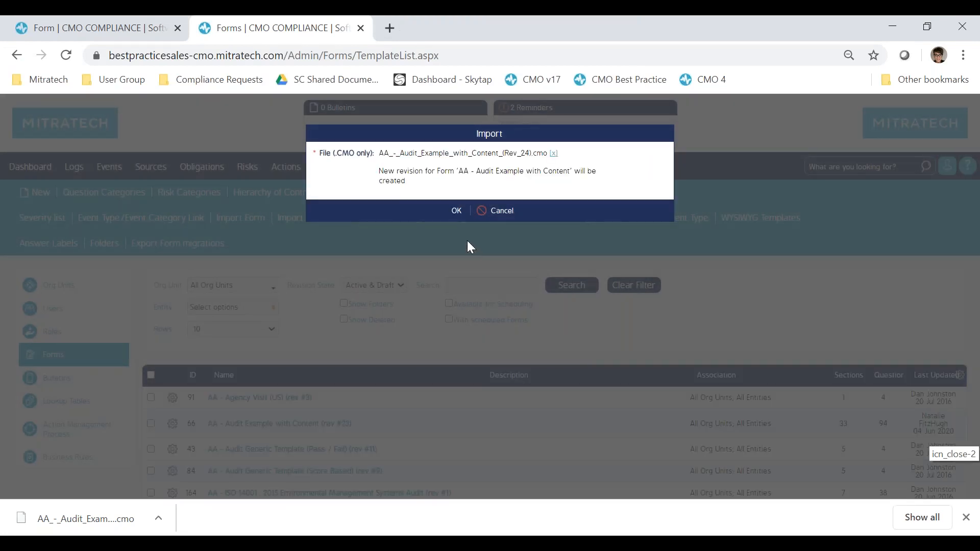
click(456, 211)
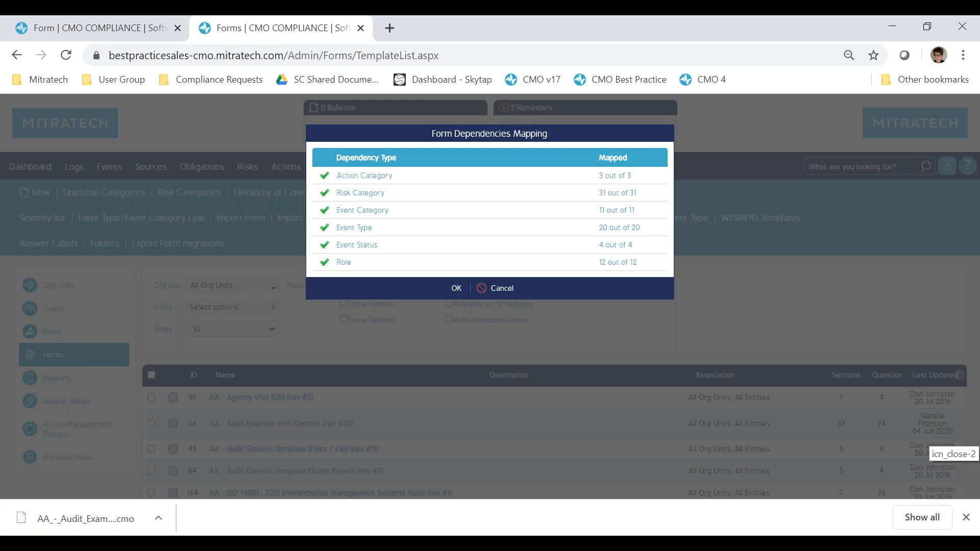
click(455, 289)
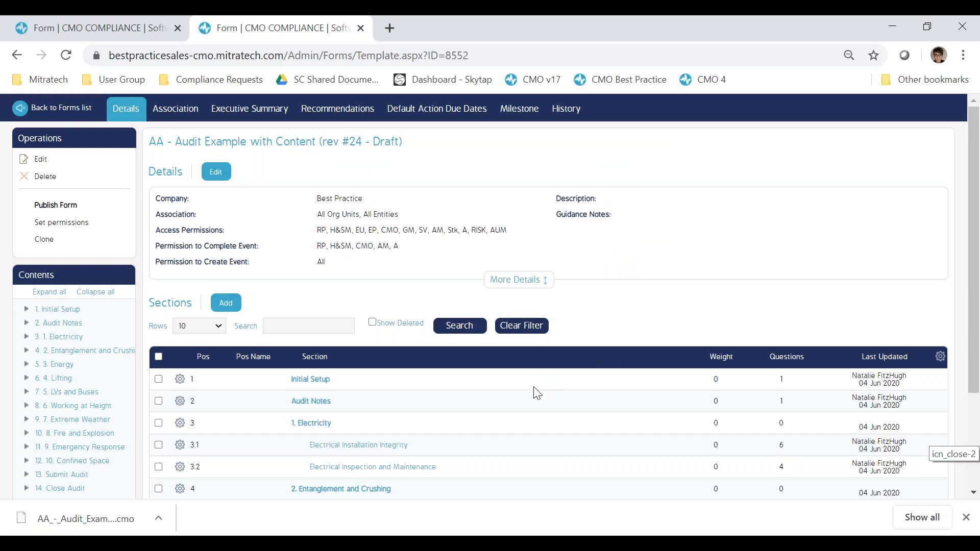
- Open the category-selection question in the Initial Setup section of the imported draft to check its answers
click(306, 381)
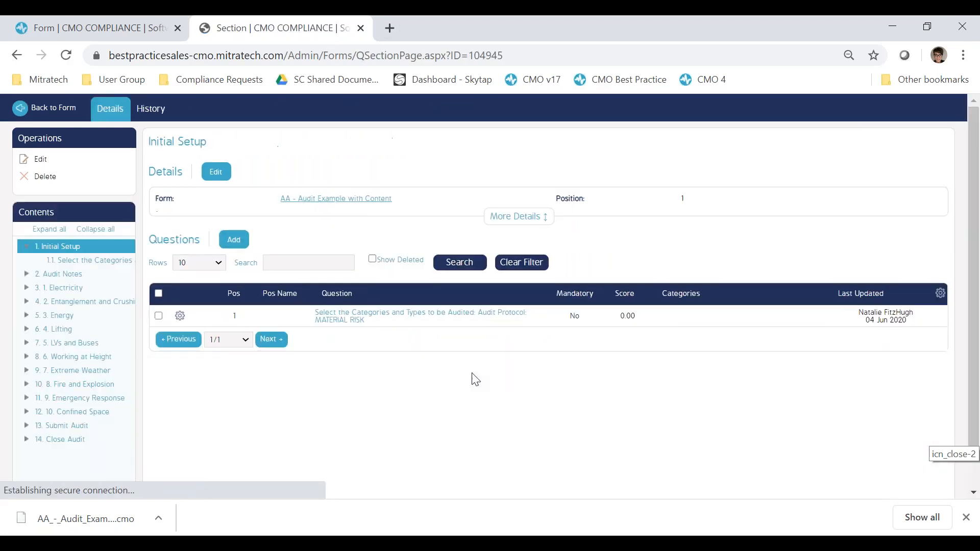
click(379, 321)
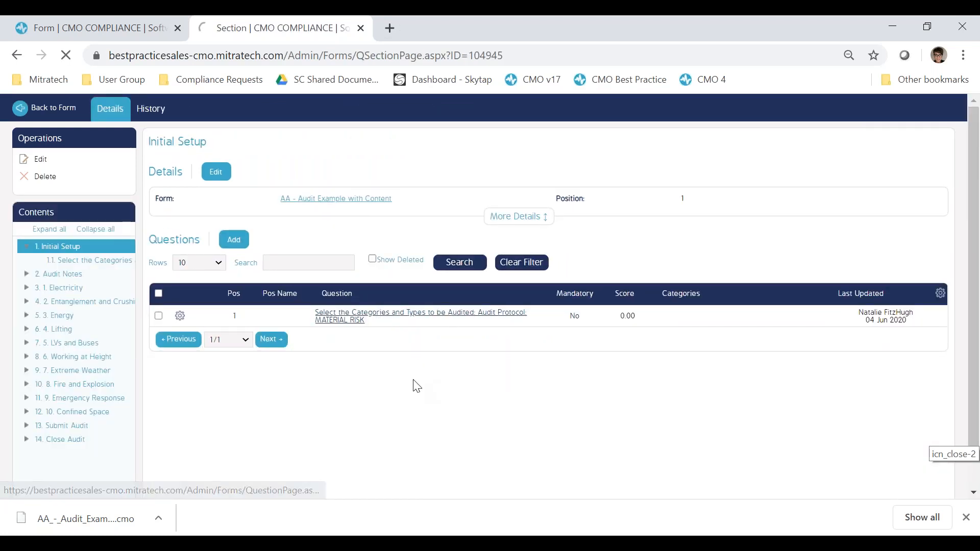